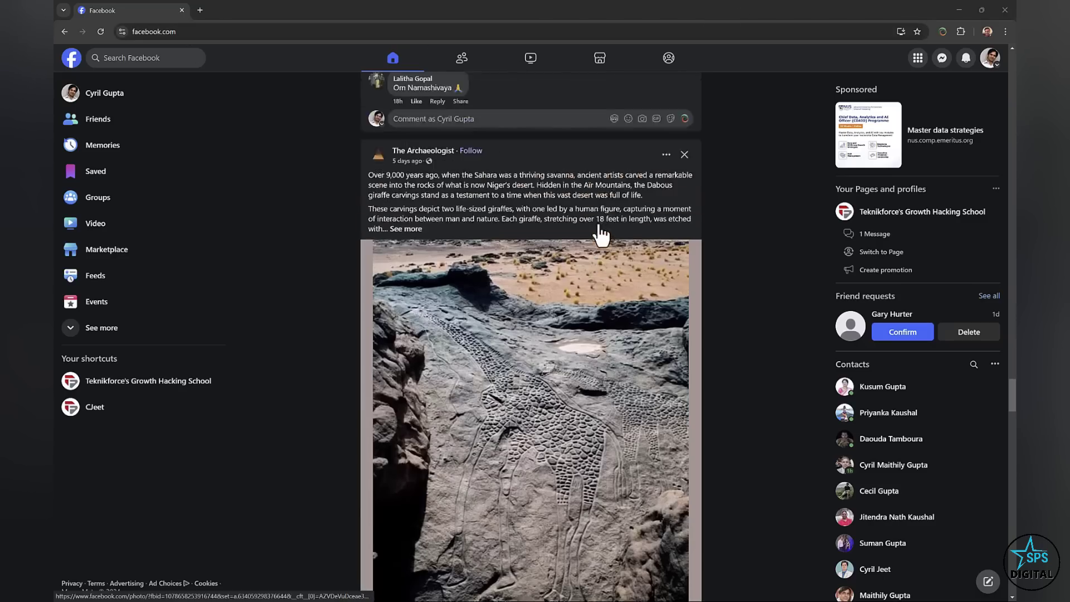
Step: Find The Archaeologist's giraffe post in the feed and launch Engagi from its comment box
scroll(590, 226, up, 1)
scroll(601, 224, down, 2)
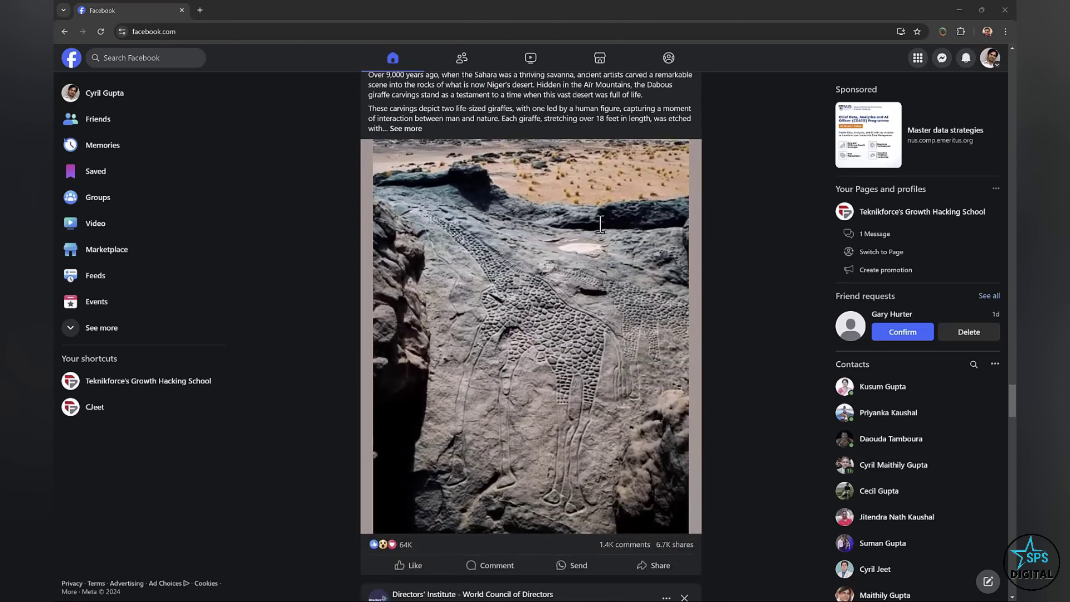
scroll(601, 229, up, 1)
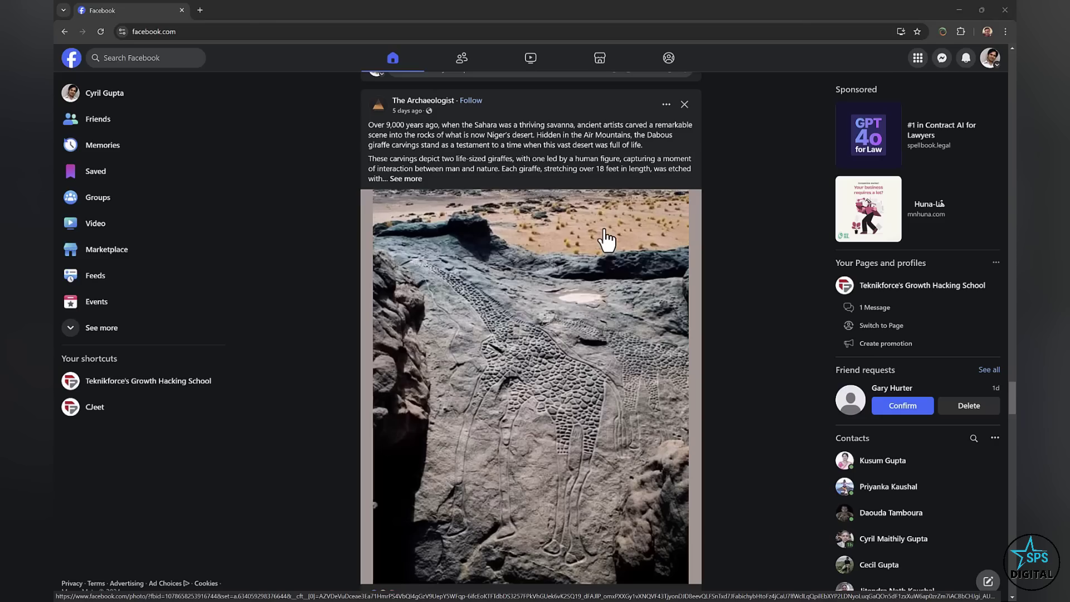
scroll(607, 239, down, 3)
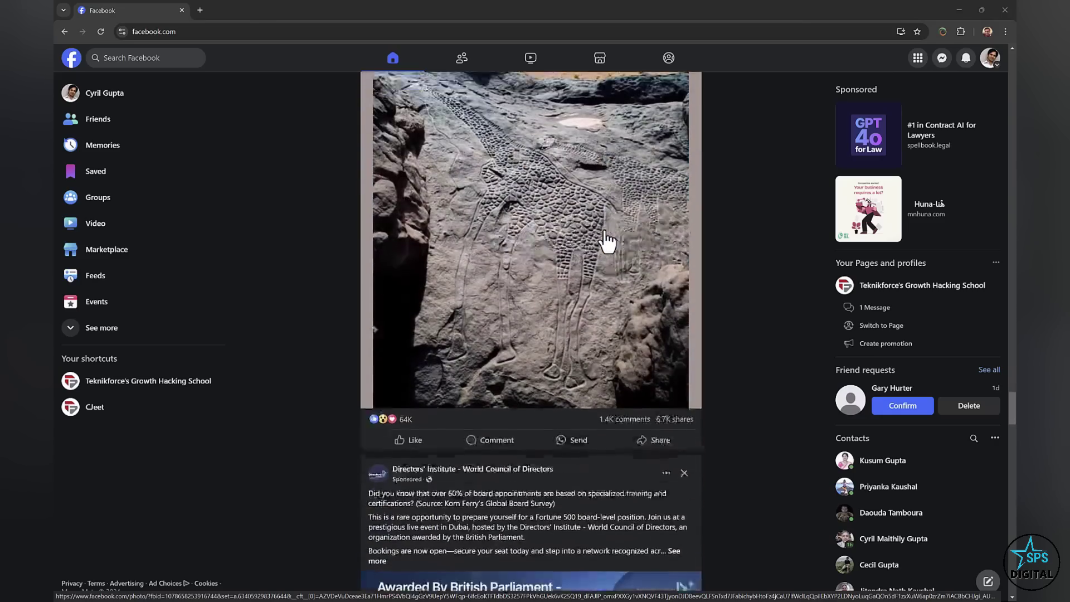
scroll(606, 239, down, 2)
scroll(607, 241, up, 2)
scroll(607, 245, up, 2)
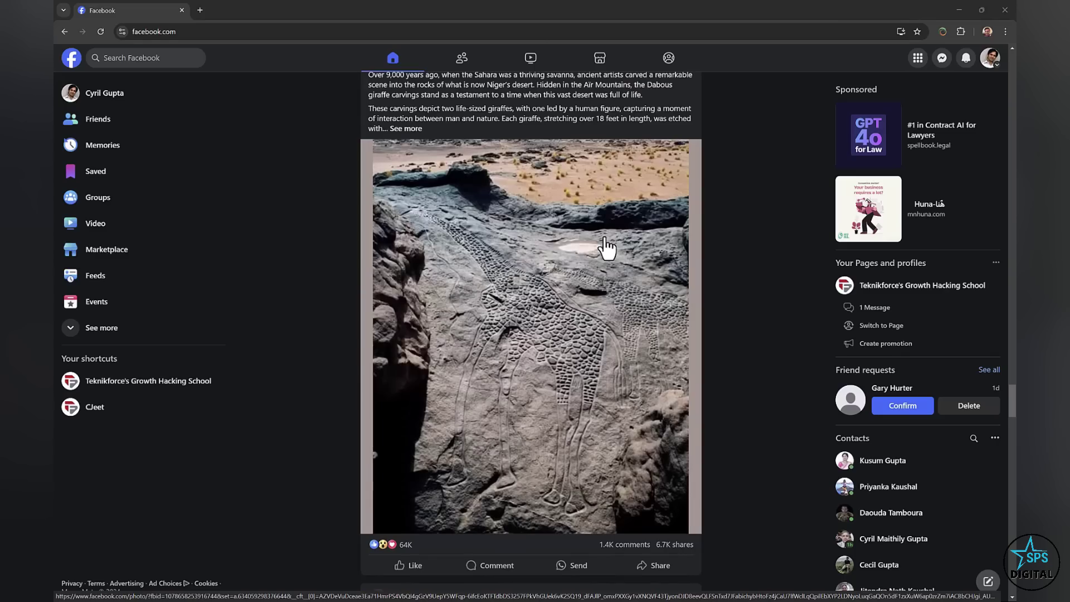
scroll(606, 246, down, 1)
scroll(606, 246, up, 1)
scroll(605, 246, down, 1)
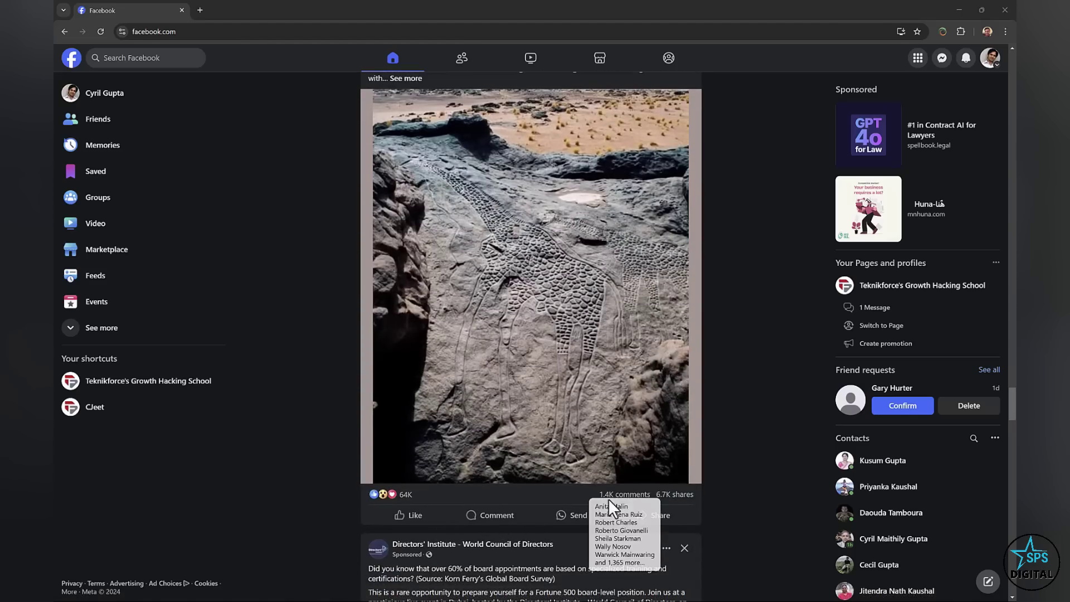
scroll(627, 506, up, 1)
scroll(627, 508, up, 1)
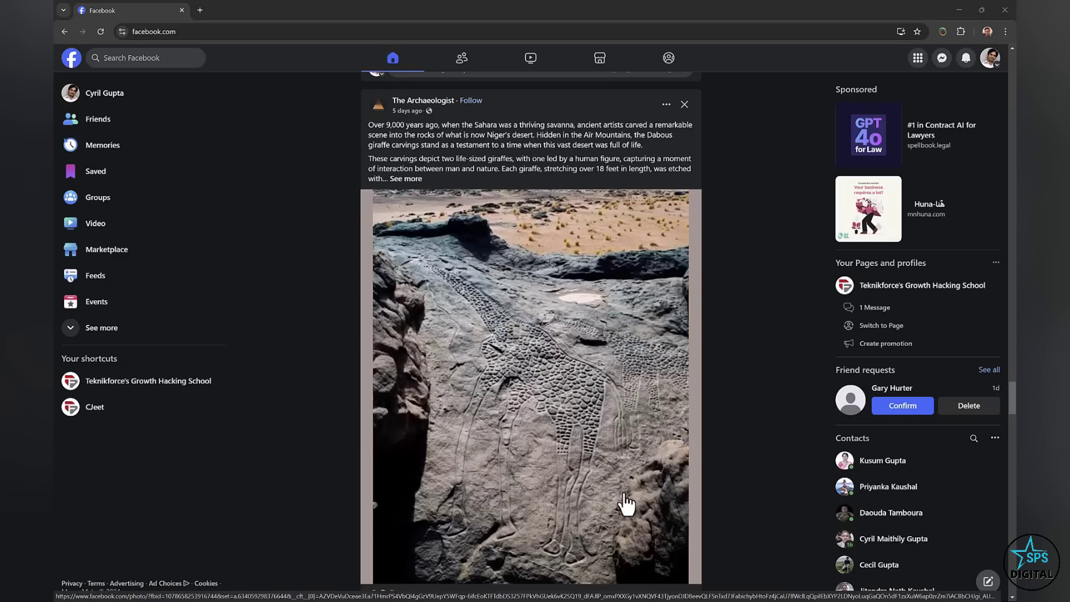
scroll(624, 507, down, 2)
scroll(613, 524, down, 3)
scroll(624, 496, up, 3)
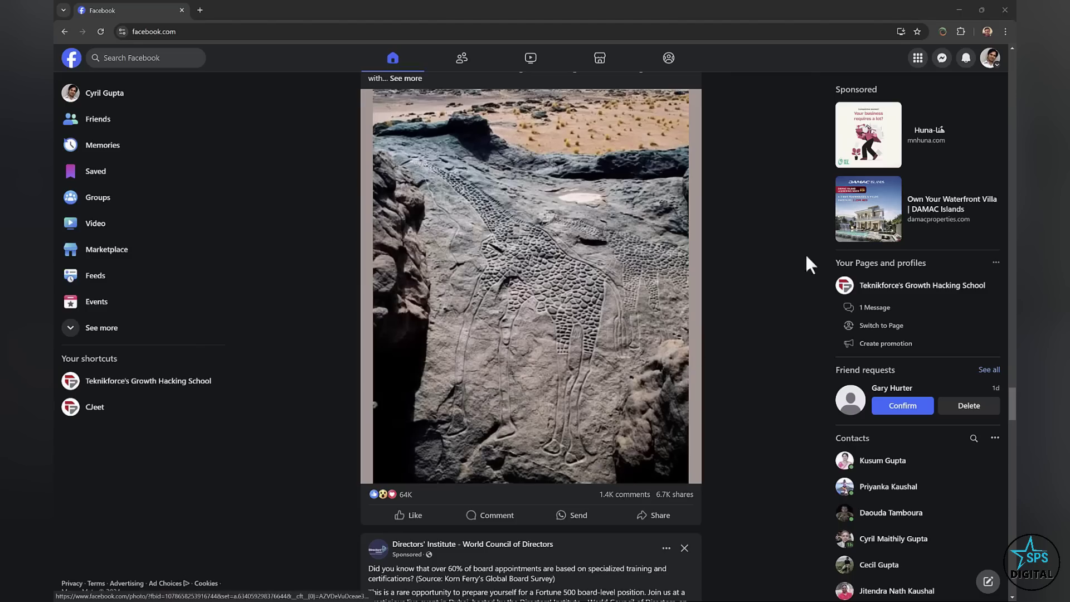
mouse_move(915, 134)
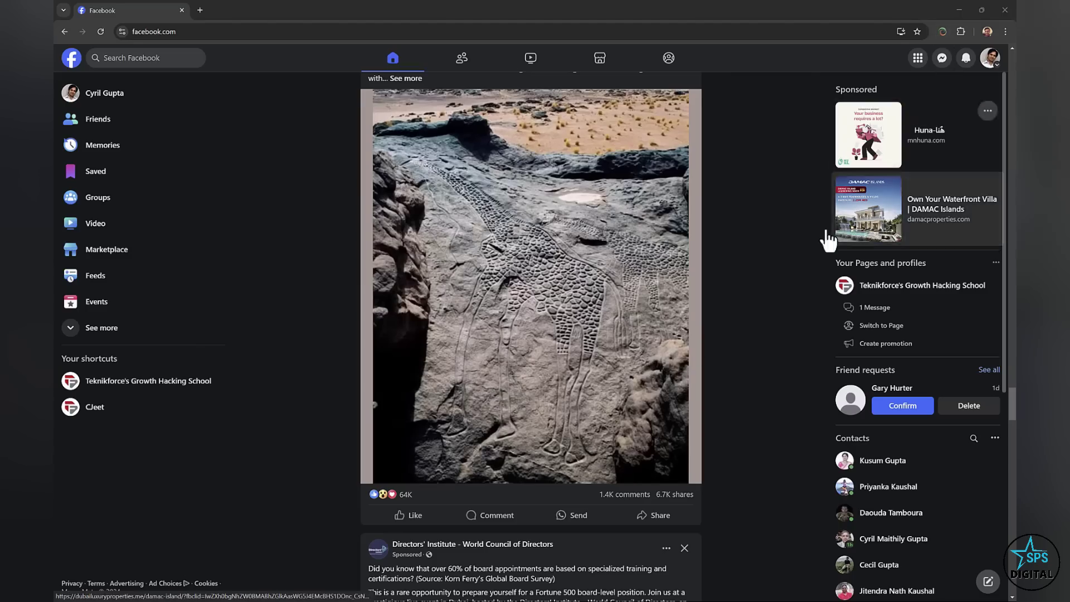
scroll(733, 282, down, 1)
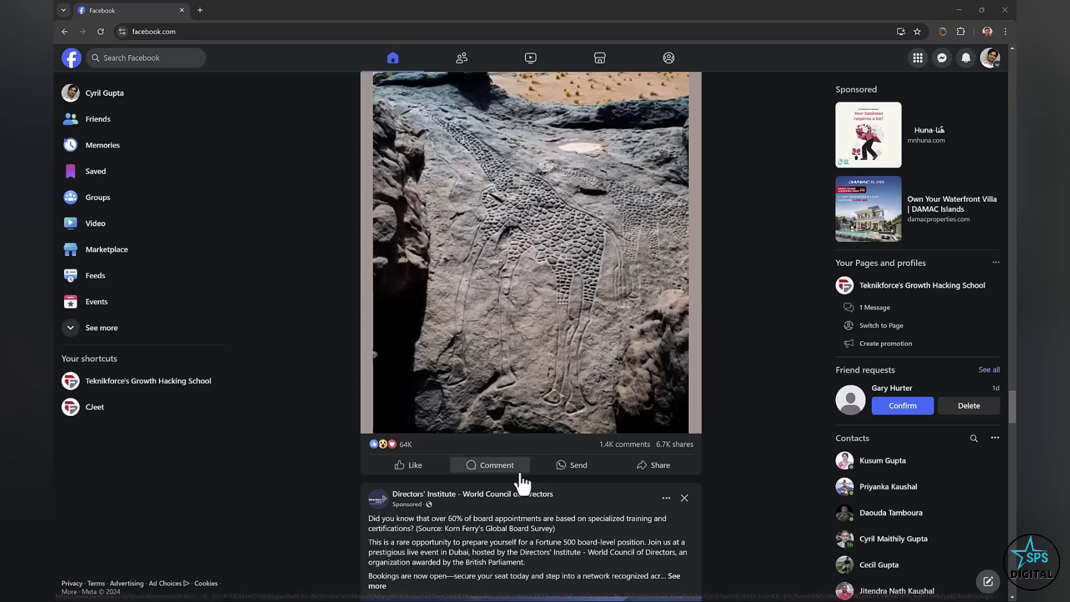
scroll(491, 326, up, 1)
scroll(488, 318, up, 3)
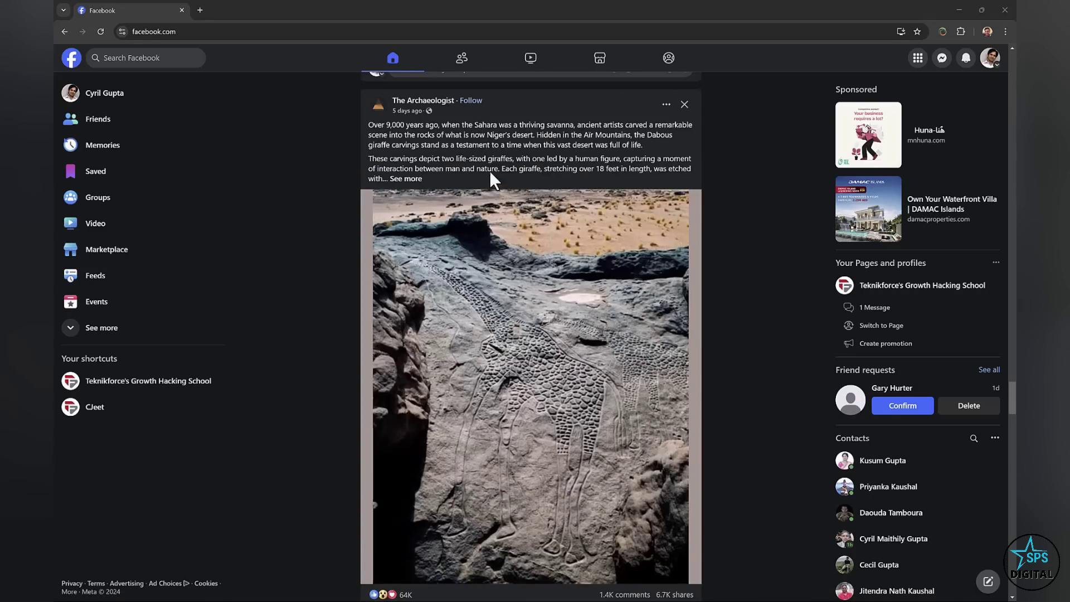
scroll(488, 245, down, 2)
scroll(479, 373, down, 2)
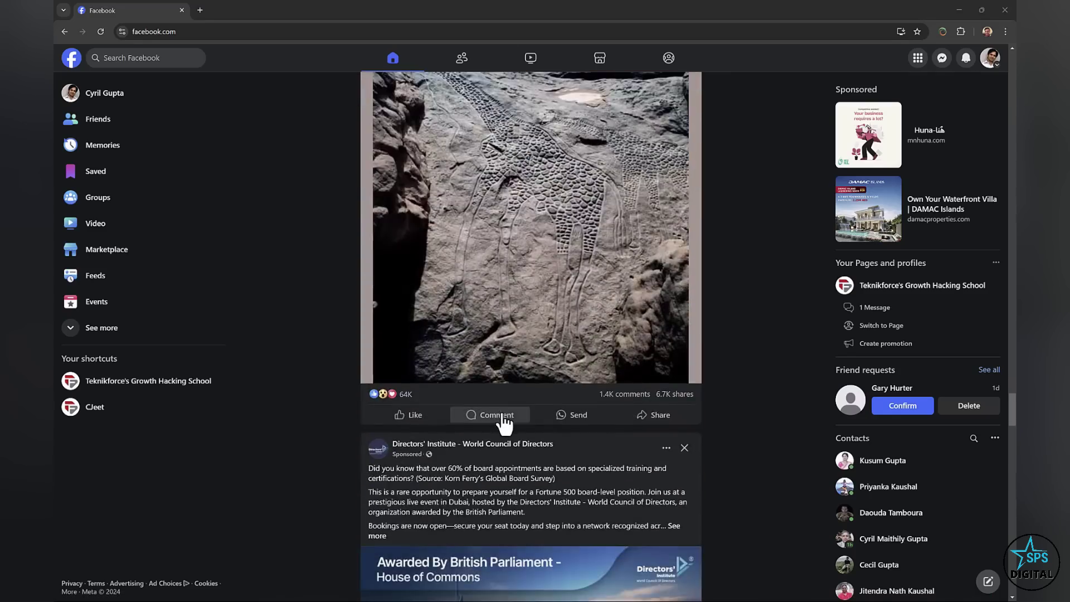
click(503, 418)
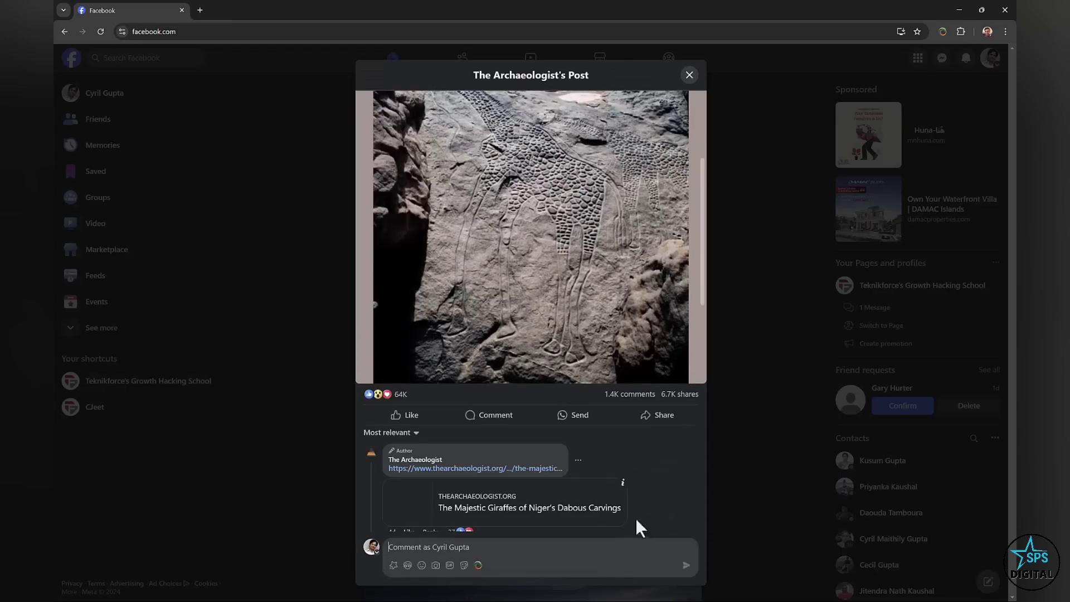
click(478, 565)
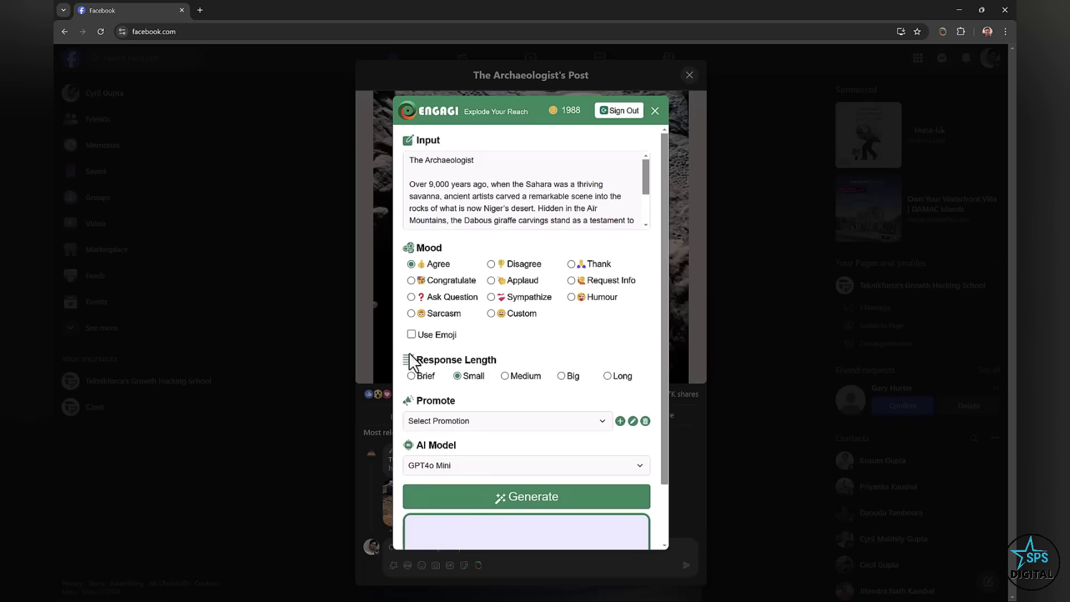
Step: Try the Ask Question and Sympathize moods, then settle on Request Info
scroll(485, 184, down, 1)
scroll(485, 192, up, 1)
scroll(503, 197, down, 2)
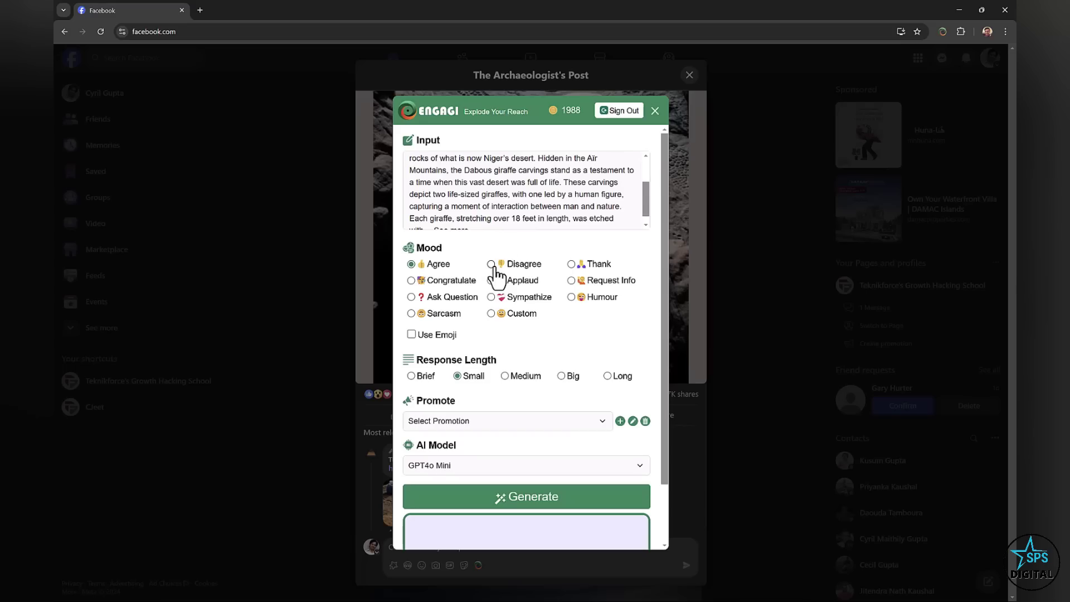
scroll(522, 203, down, 1)
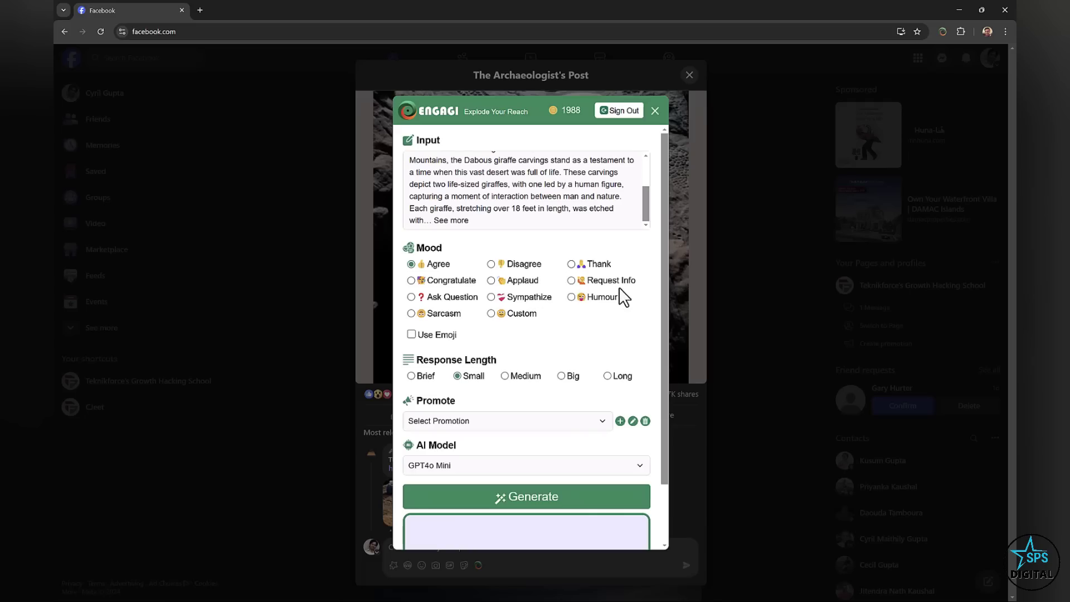
click(473, 298)
click(525, 297)
scroll(574, 184, up, 1)
scroll(577, 198, up, 2)
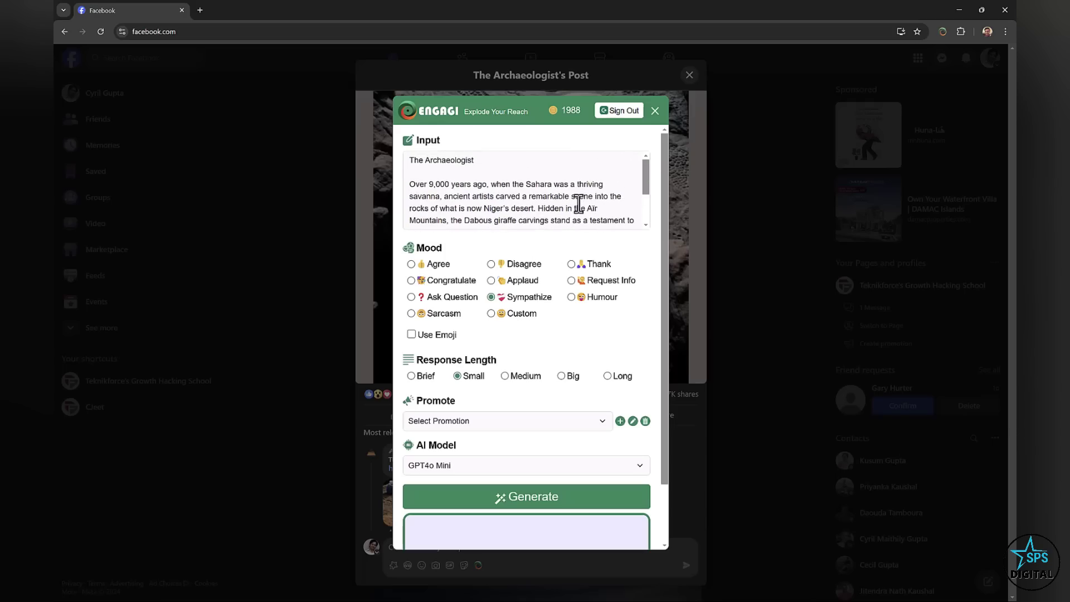
scroll(578, 204, down, 2)
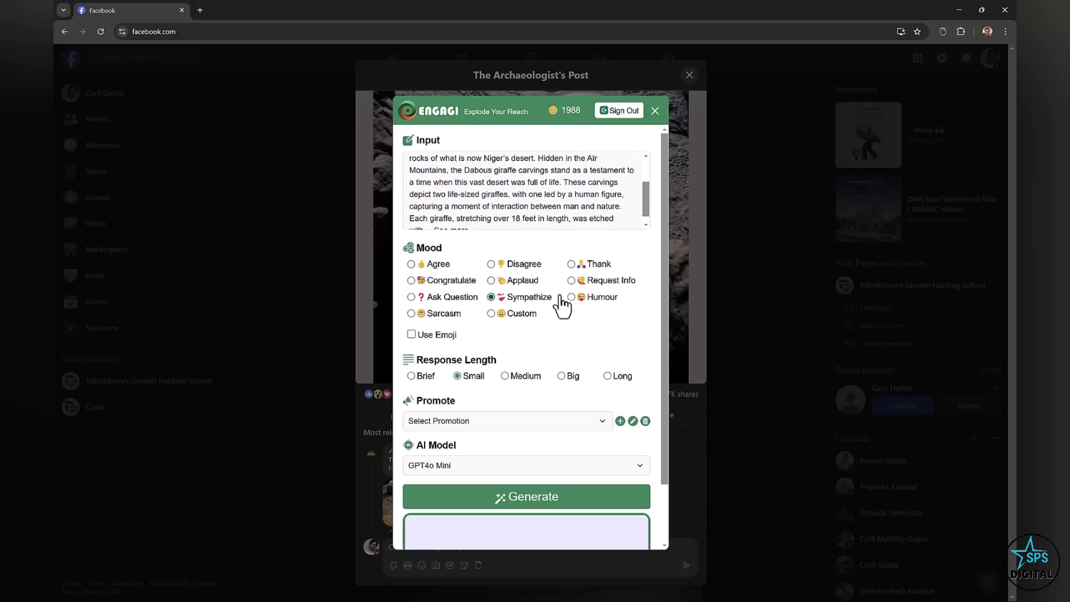
click(581, 282)
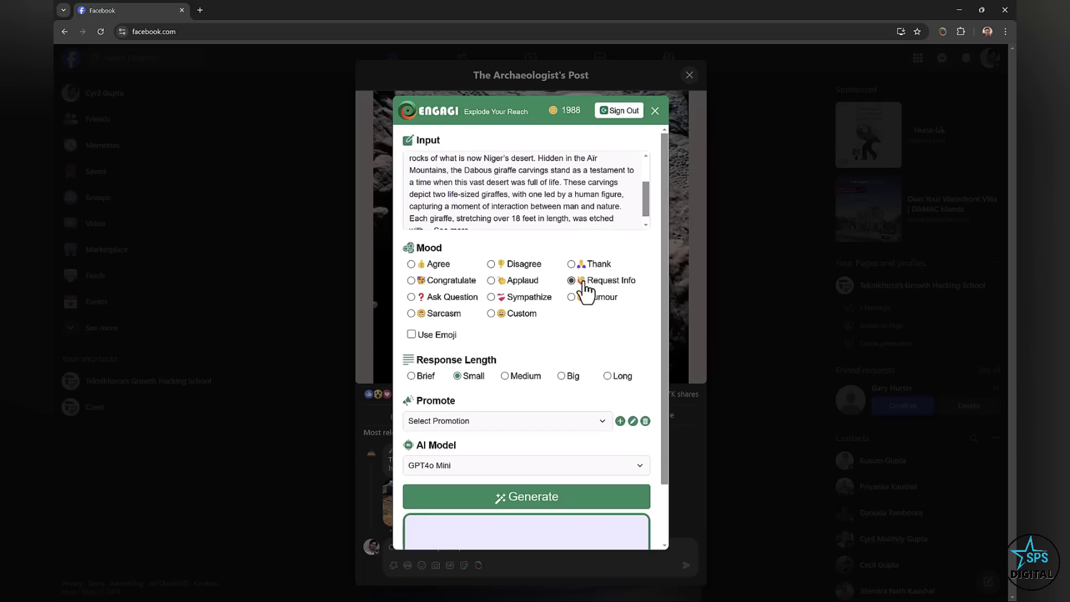
scroll(502, 373, down, 1)
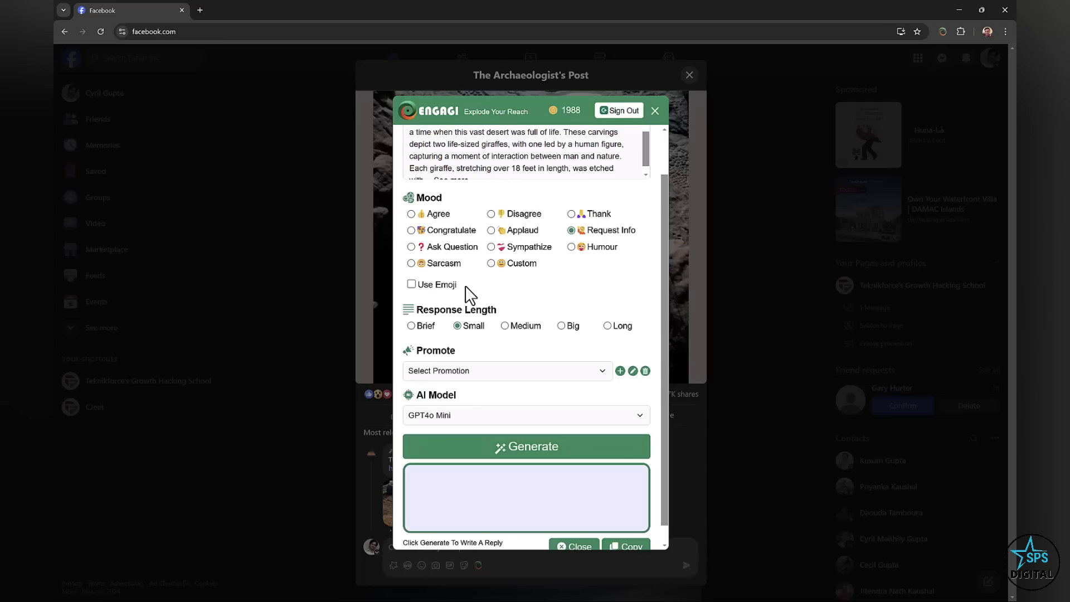
Step: Toggle Use Emoji on and back off, leaving emoji disabled
click(437, 285)
click(439, 285)
scroll(498, 338, up, 1)
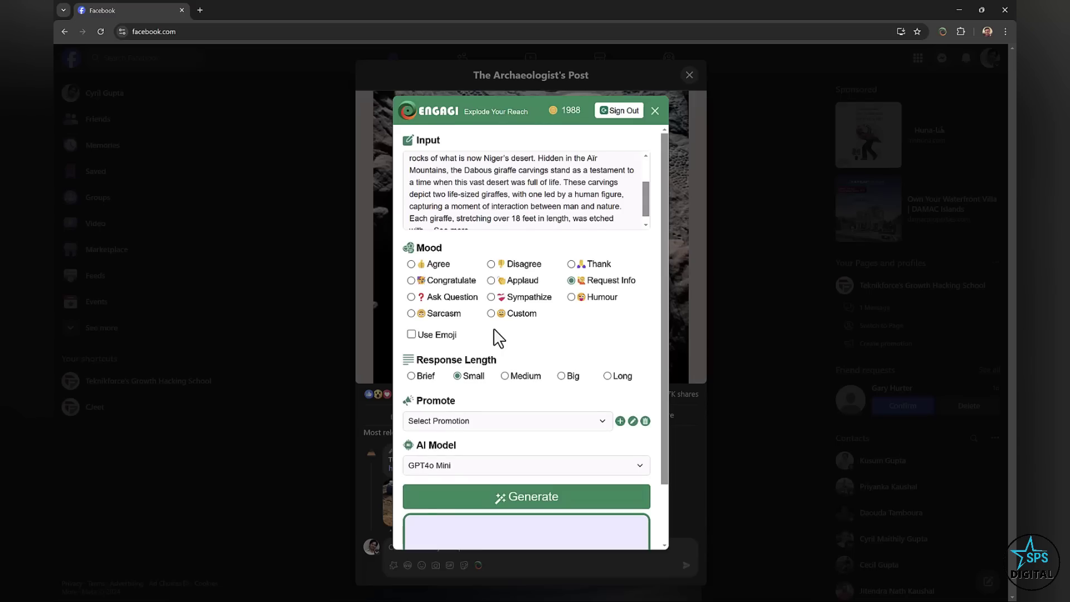
scroll(547, 341, down, 1)
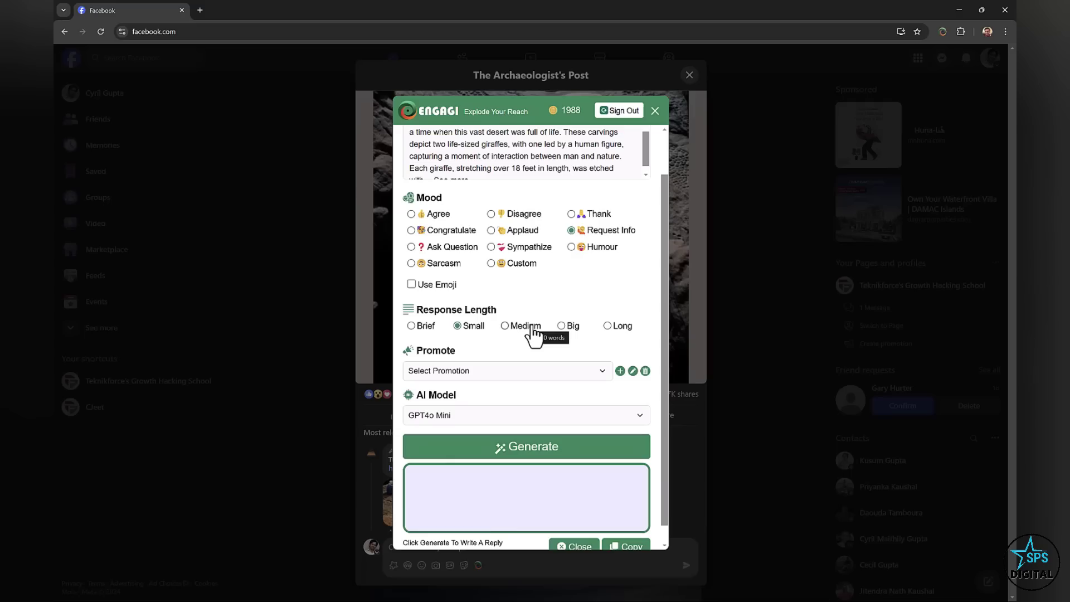
Step: Try the Brief, Big and Long response lengths, finishing on Big
click(432, 331)
click(562, 328)
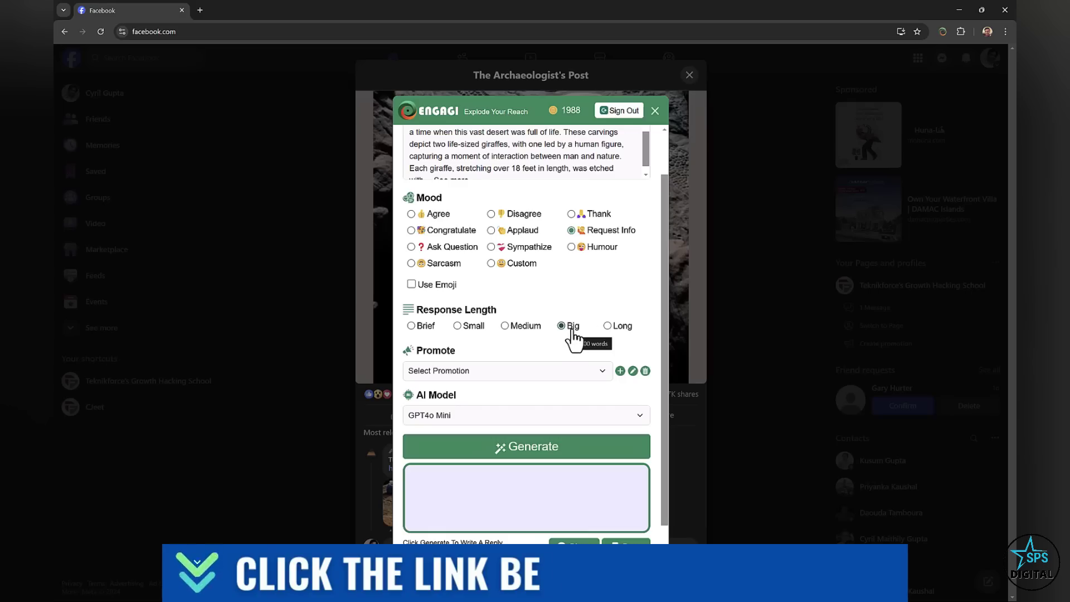
click(622, 328)
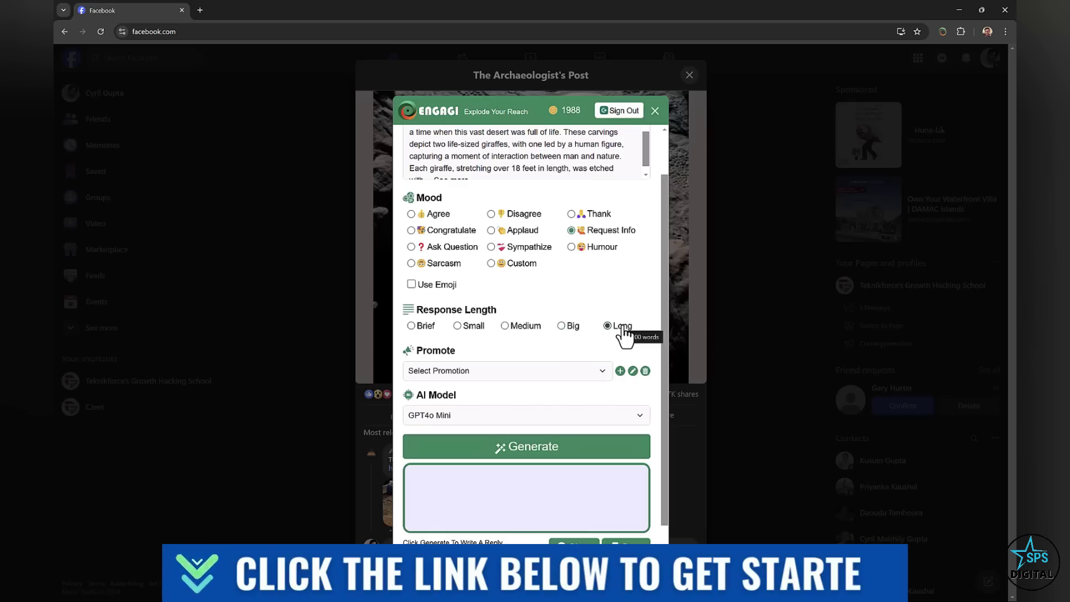
click(425, 328)
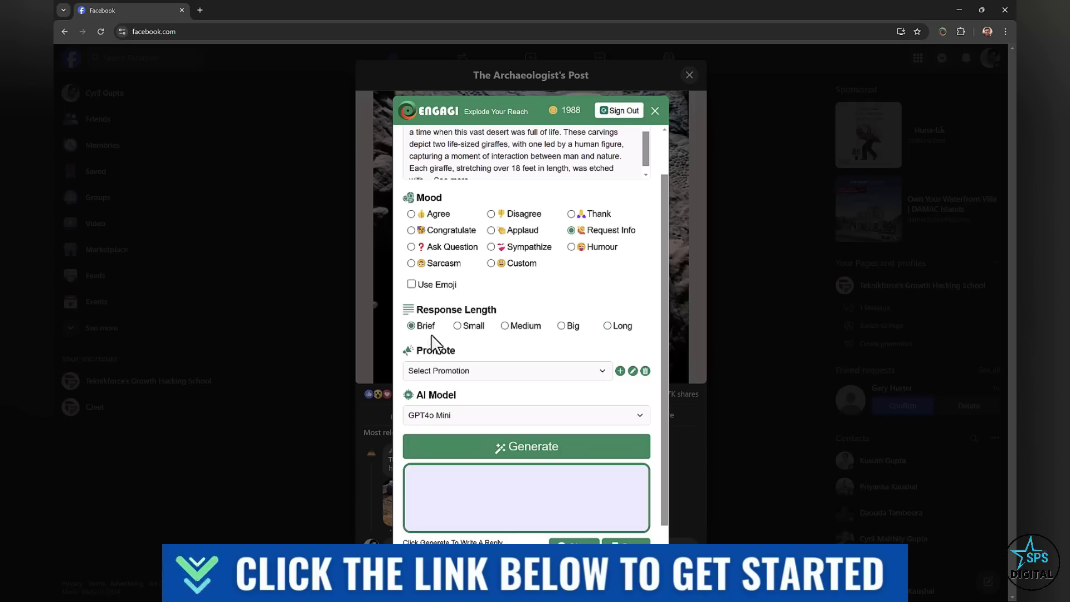
mouse_move(426, 326)
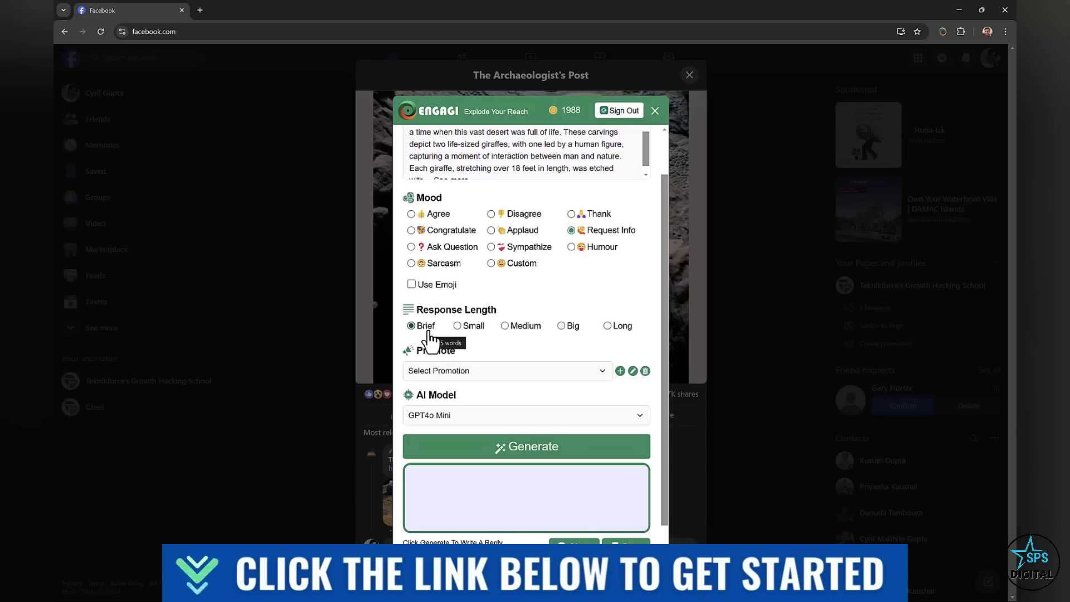
click(559, 328)
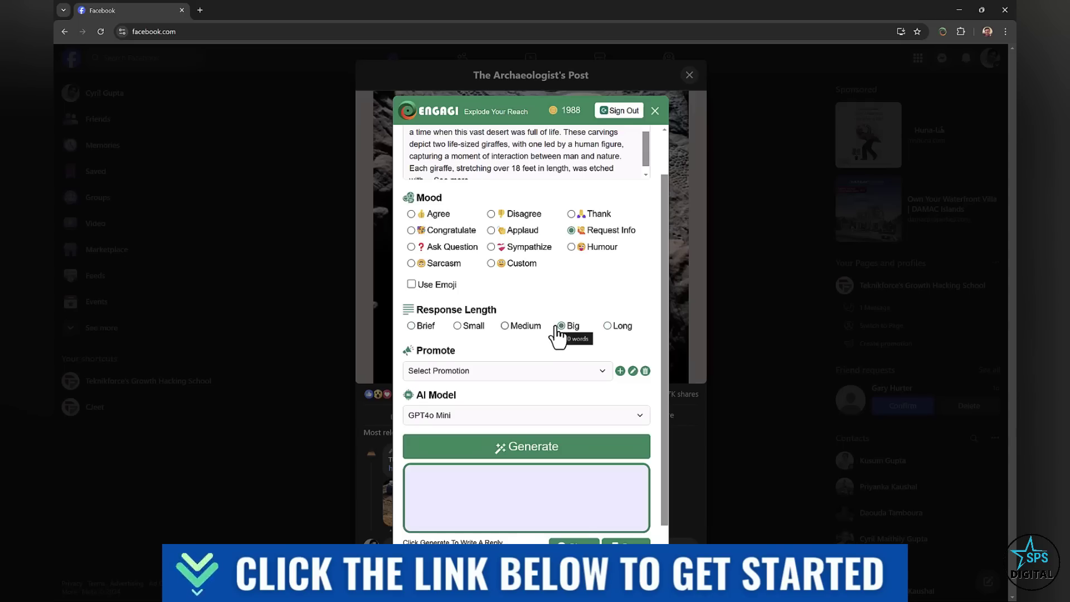
scroll(543, 349, down, 1)
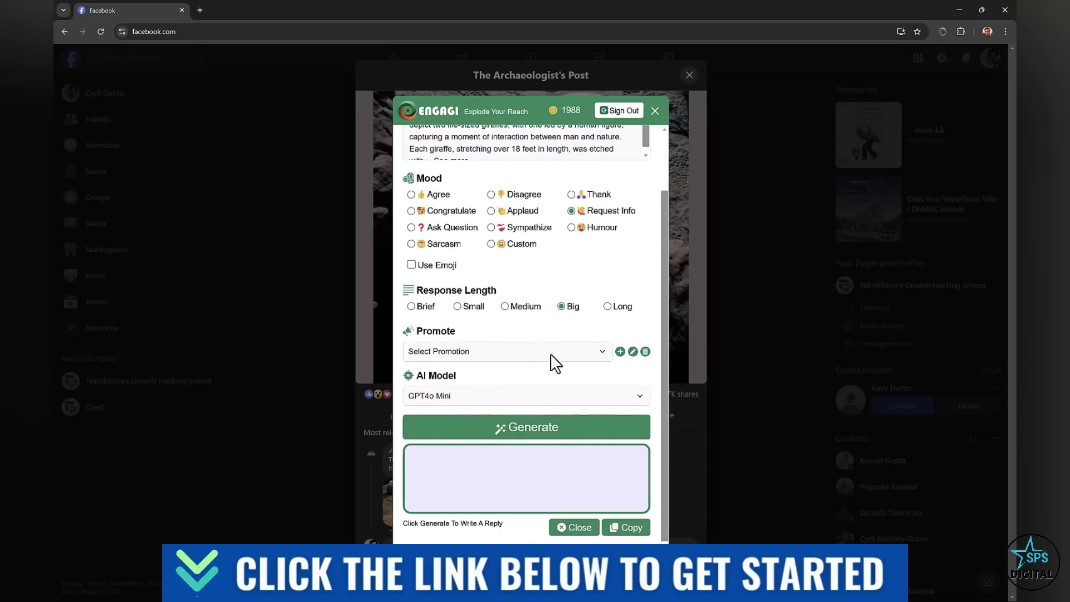
click(551, 356)
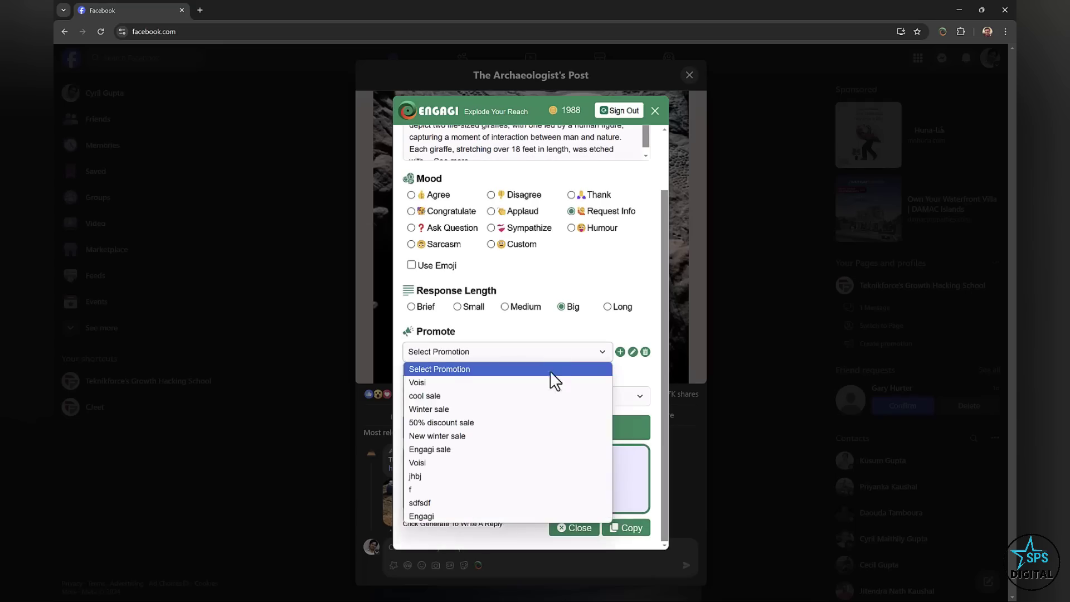
click(597, 334)
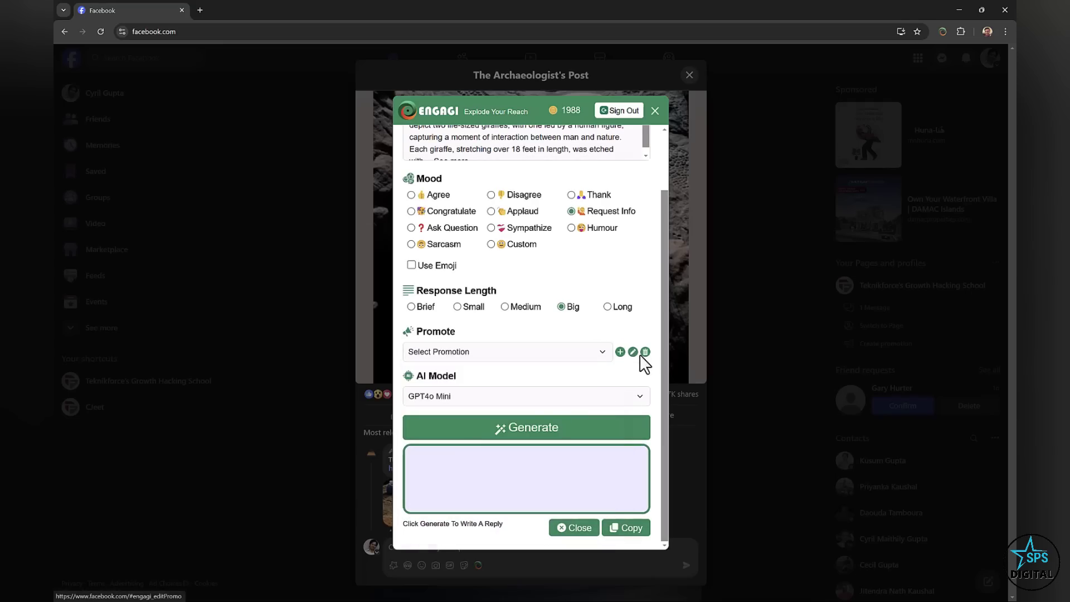
click(585, 356)
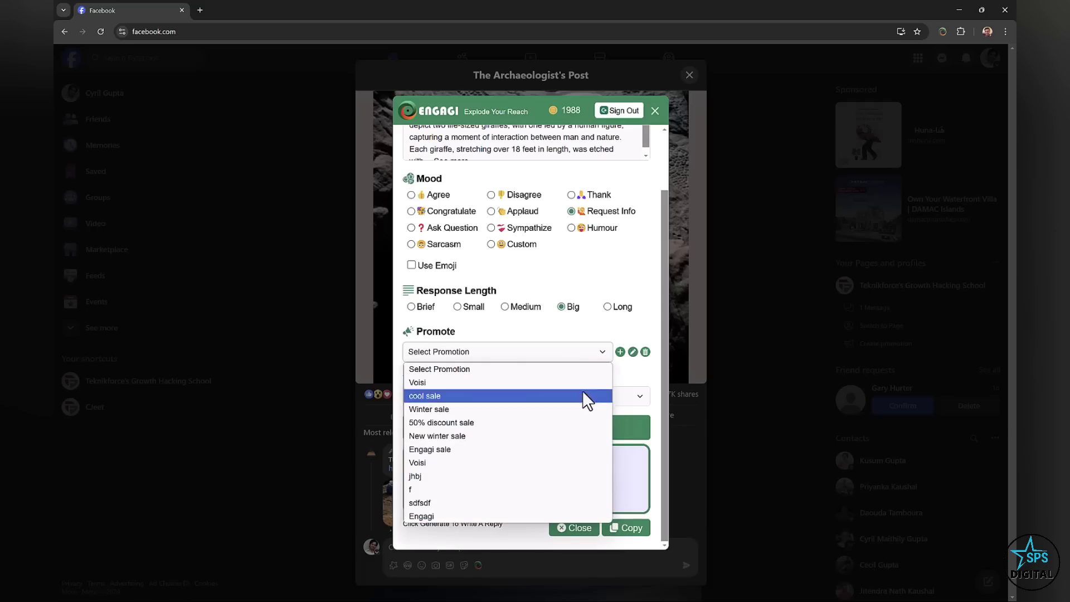
click(583, 395)
click(576, 352)
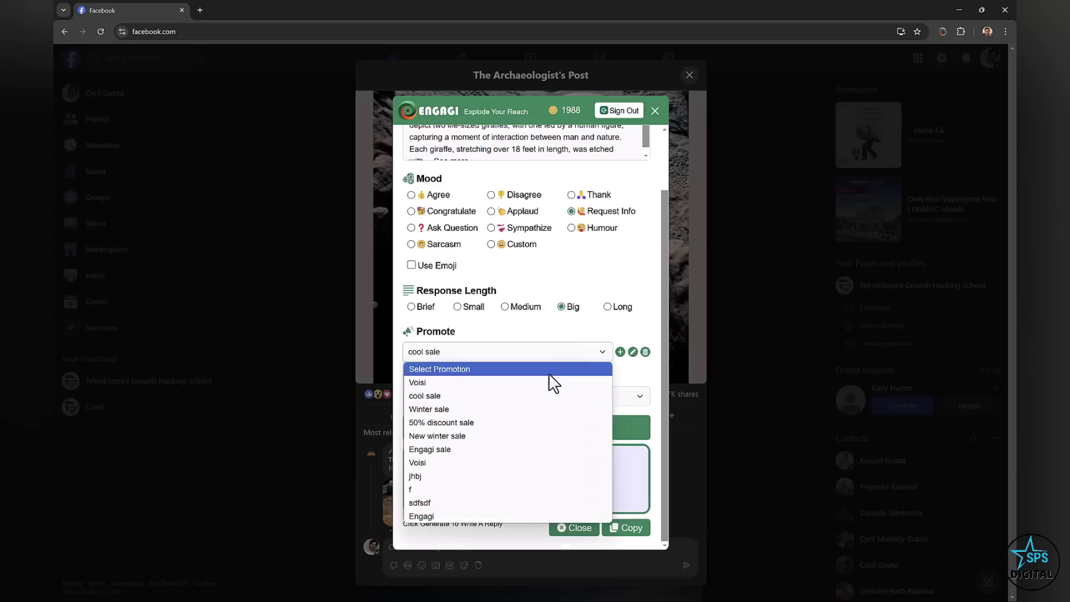
click(548, 372)
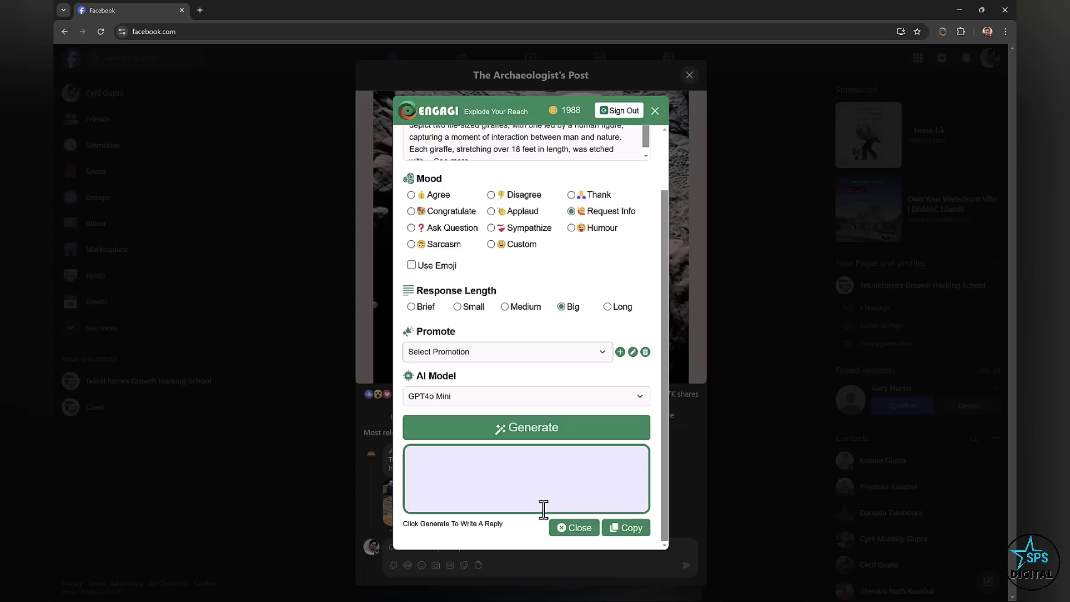
Step: Review the AI model list and keep GPT4o Mini selected
click(507, 400)
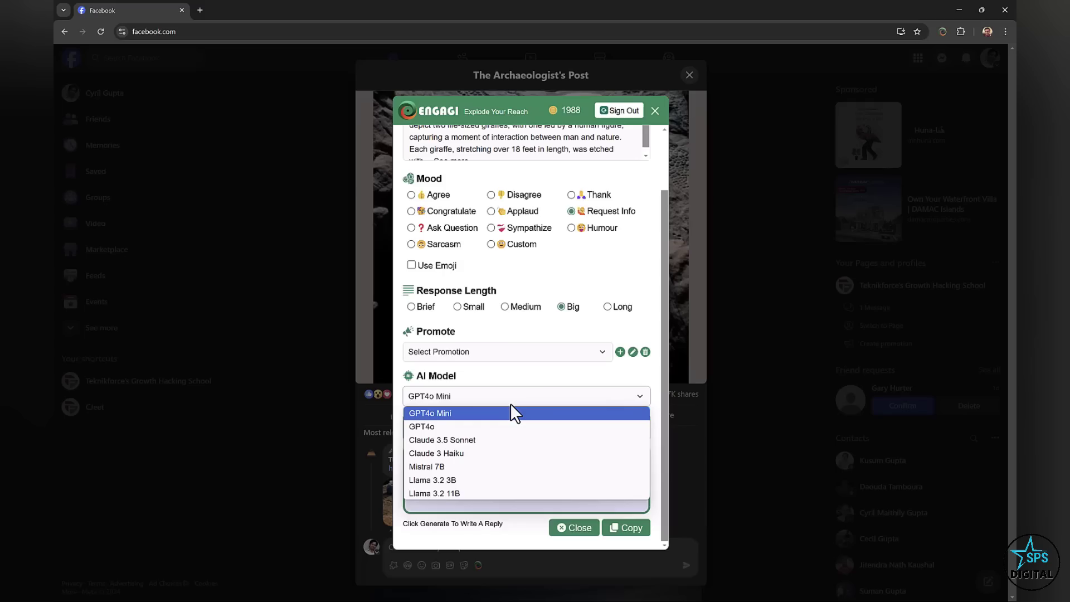
click(511, 405)
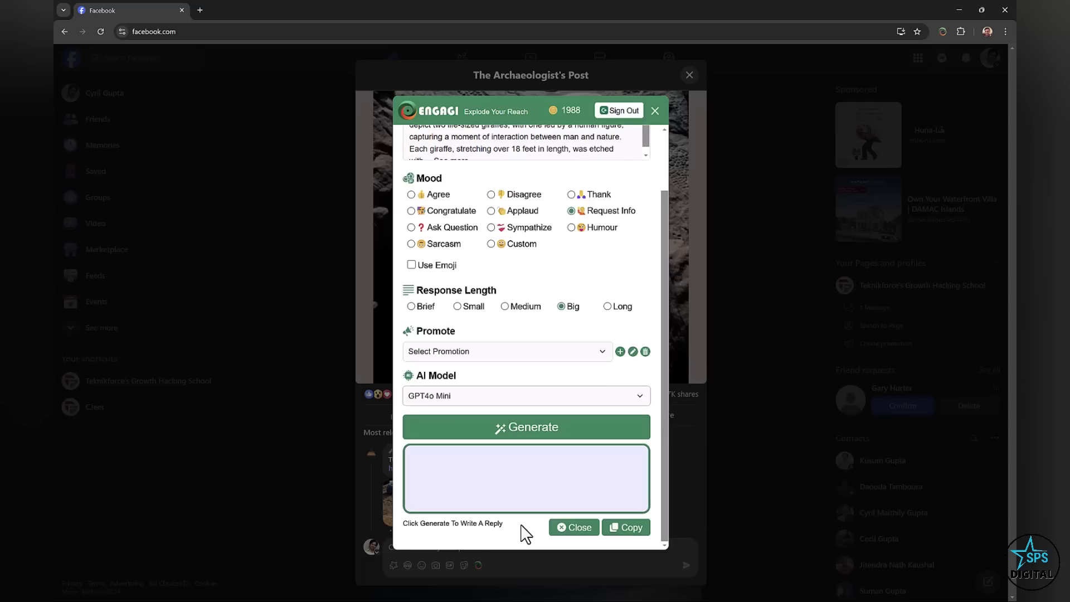
Step: Generate the Big Request Info reply about the 9,000-year-old carvings and scroll through it
click(542, 440)
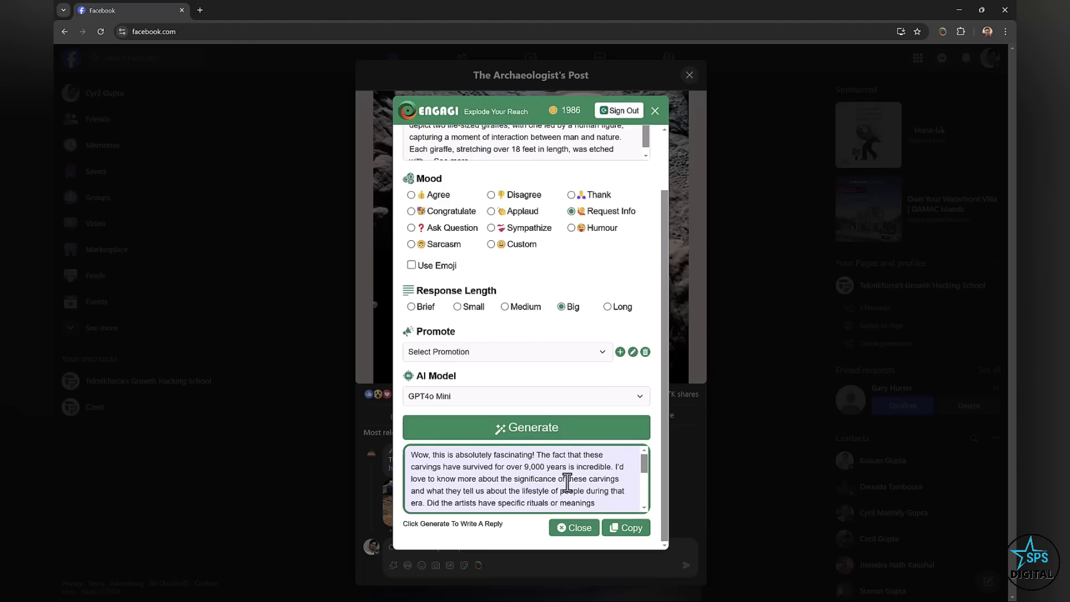
scroll(566, 482, down, 1)
scroll(567, 482, down, 2)
scroll(567, 482, up, 2)
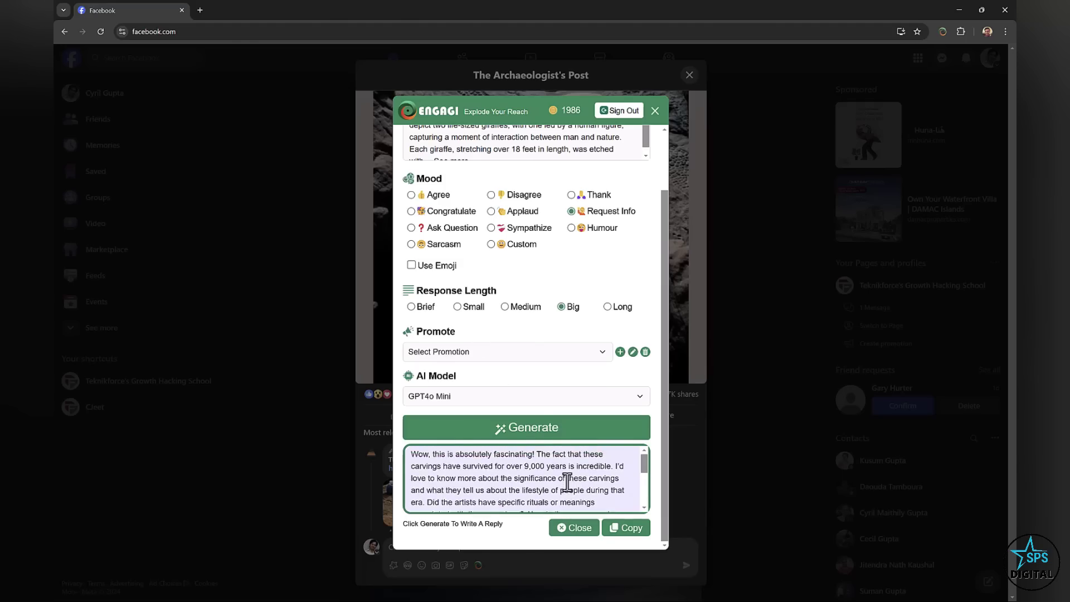
scroll(567, 482, down, 1)
scroll(567, 482, up, 1)
scroll(567, 482, up, 2)
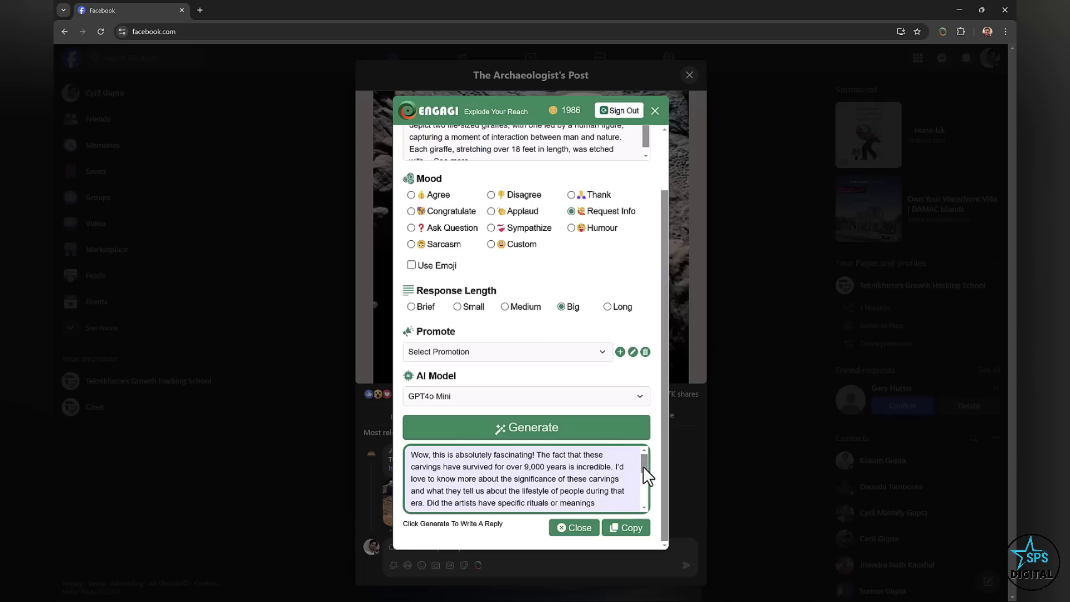
drag(642, 468, 644, 472)
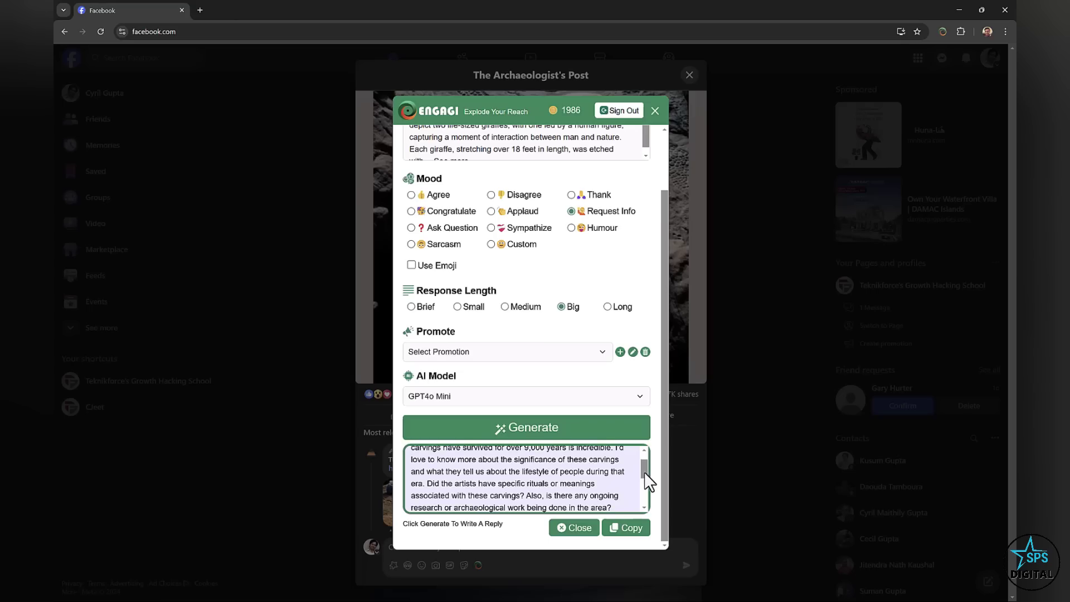
drag(645, 473, 641, 504)
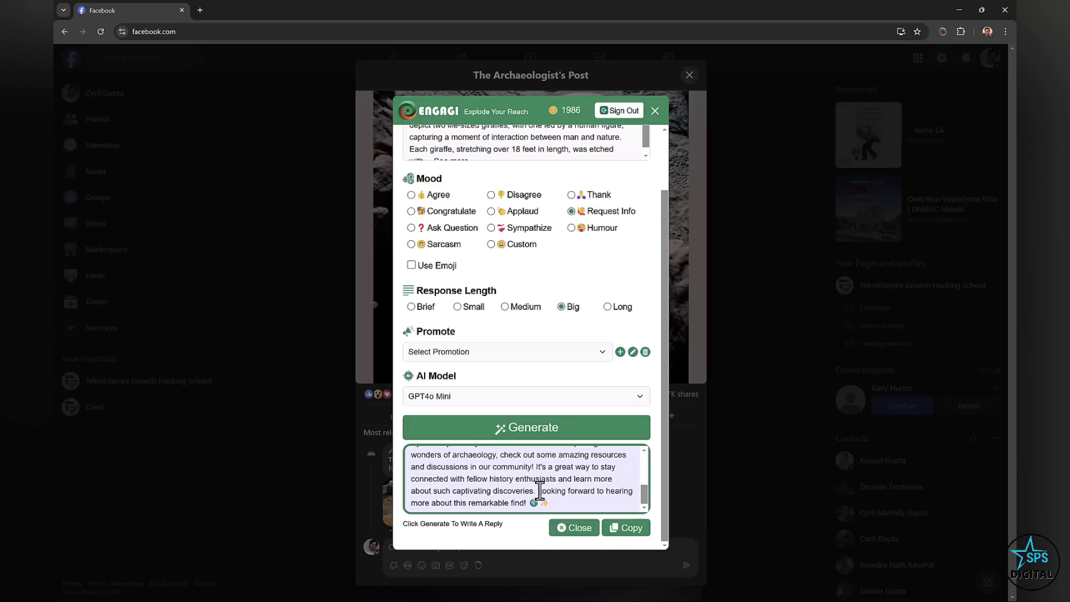
Step: Replace the closing sentence with 'Thank you for a wonderful post!' and paste the reply into the Facebook comment box
drag(538, 491, 526, 503)
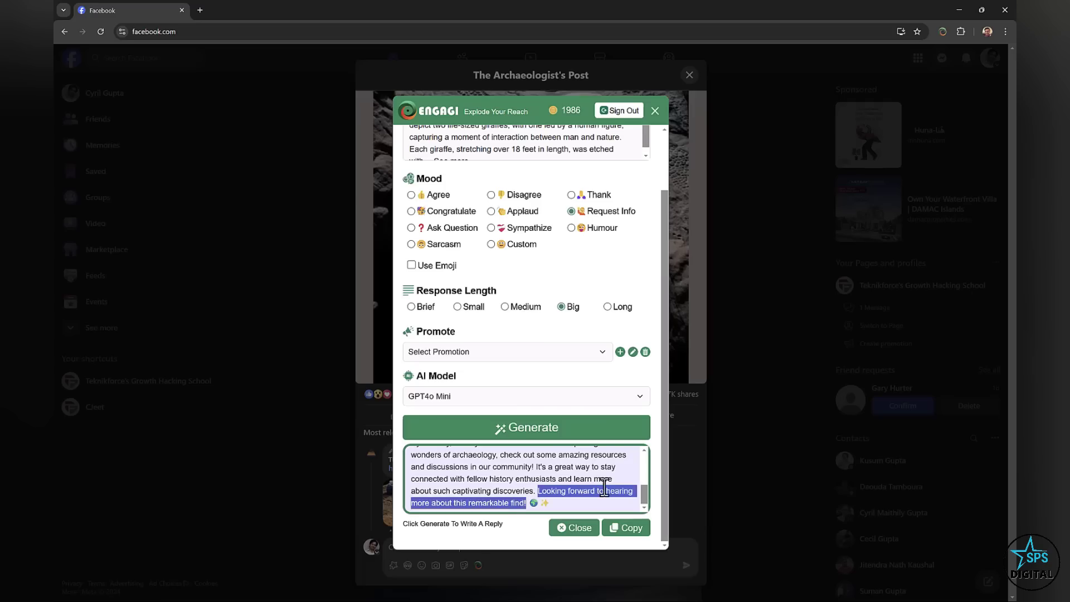
text(Thank you for)
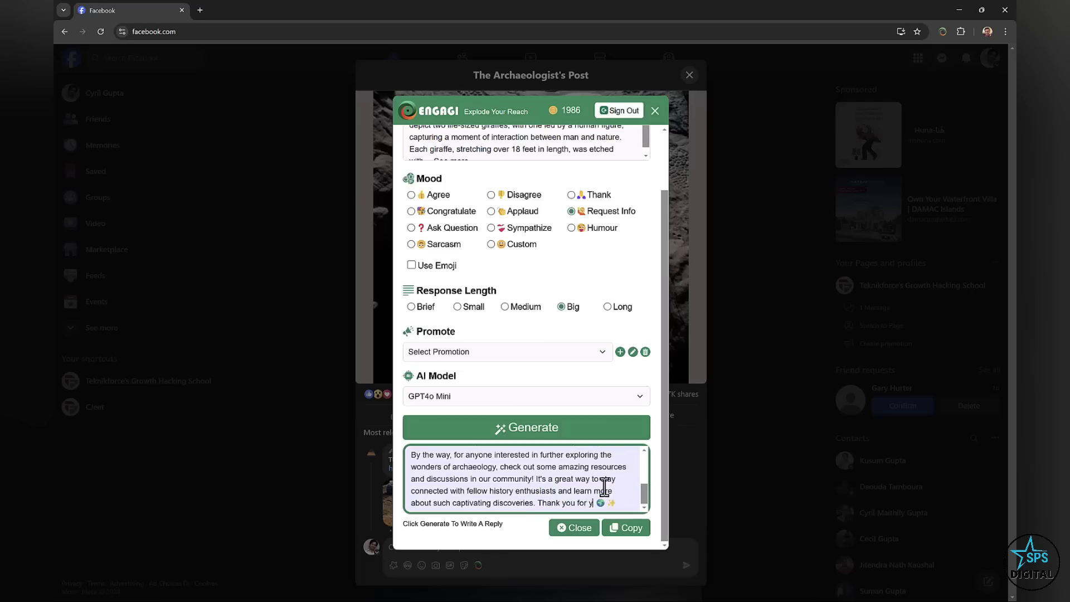
text( a wonderful post)
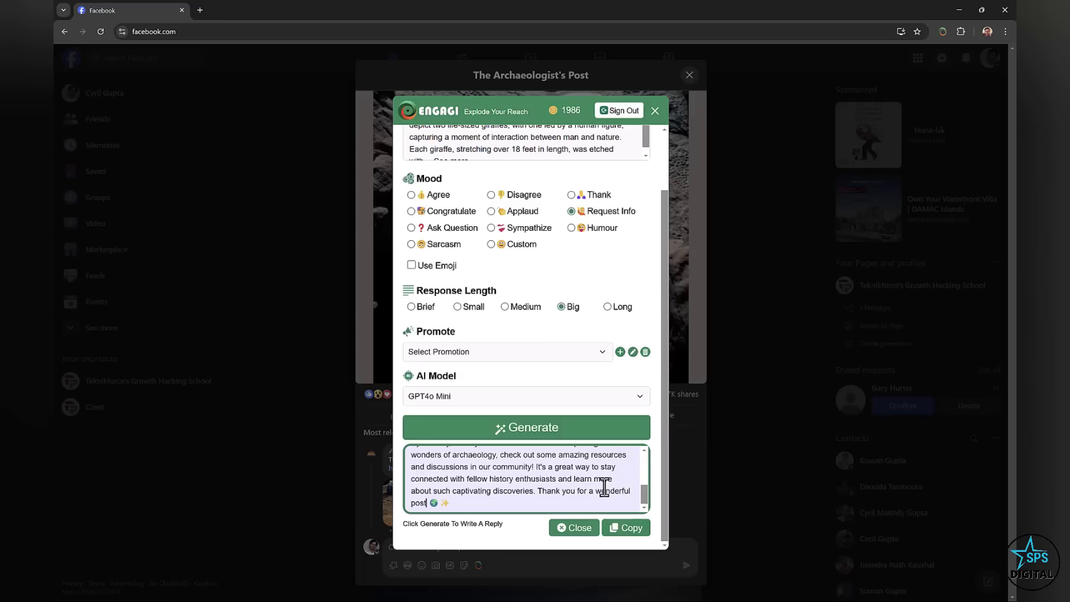
text(!)
click(641, 535)
click(582, 532)
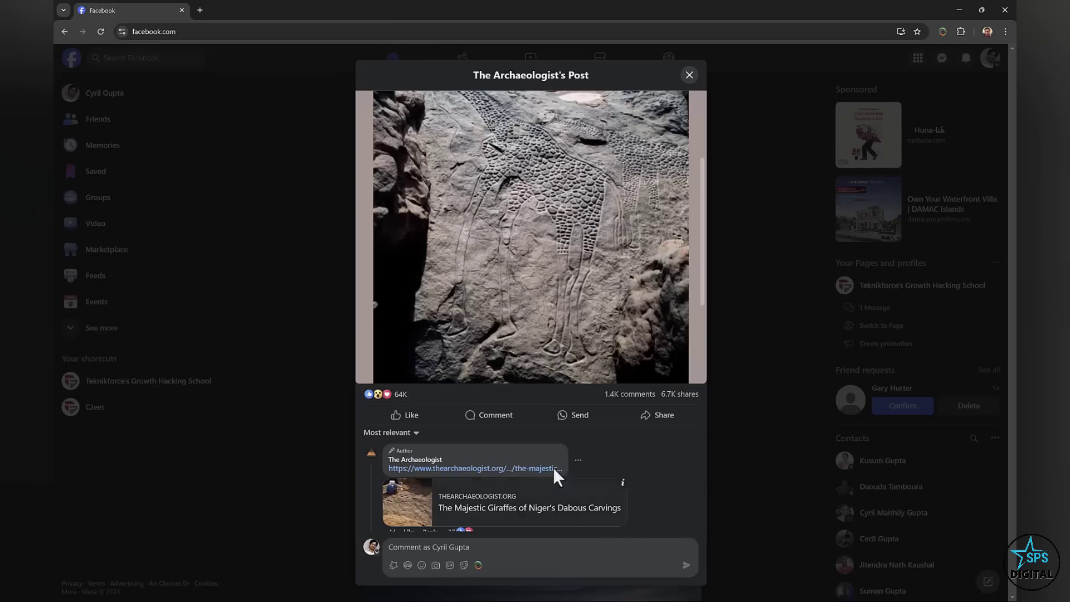
click(508, 552)
key(ctrl+v)
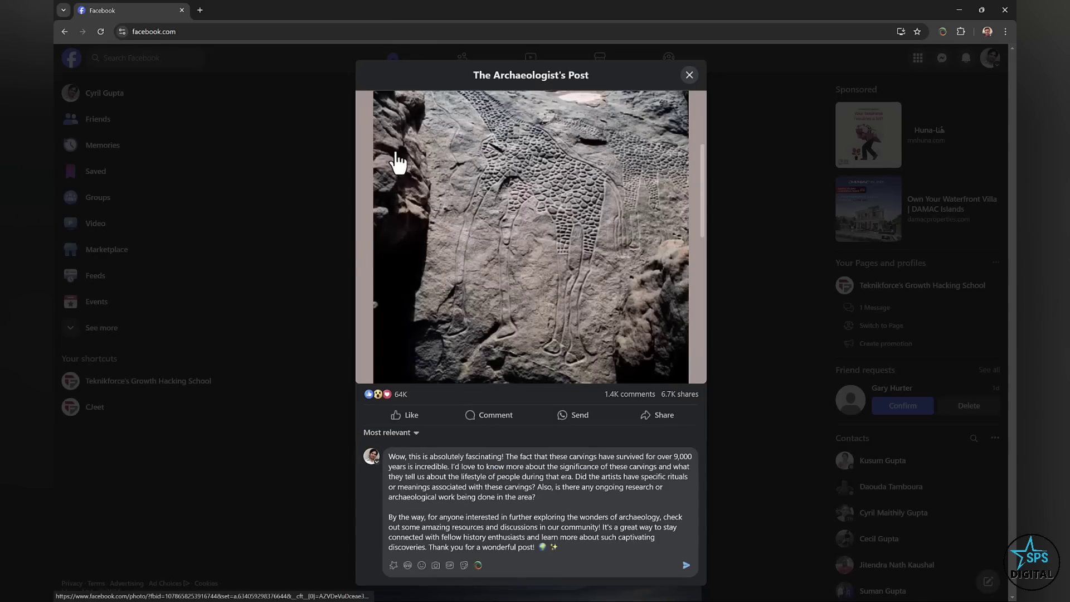
Step: Switch over to the Notepad site list window
key(super)
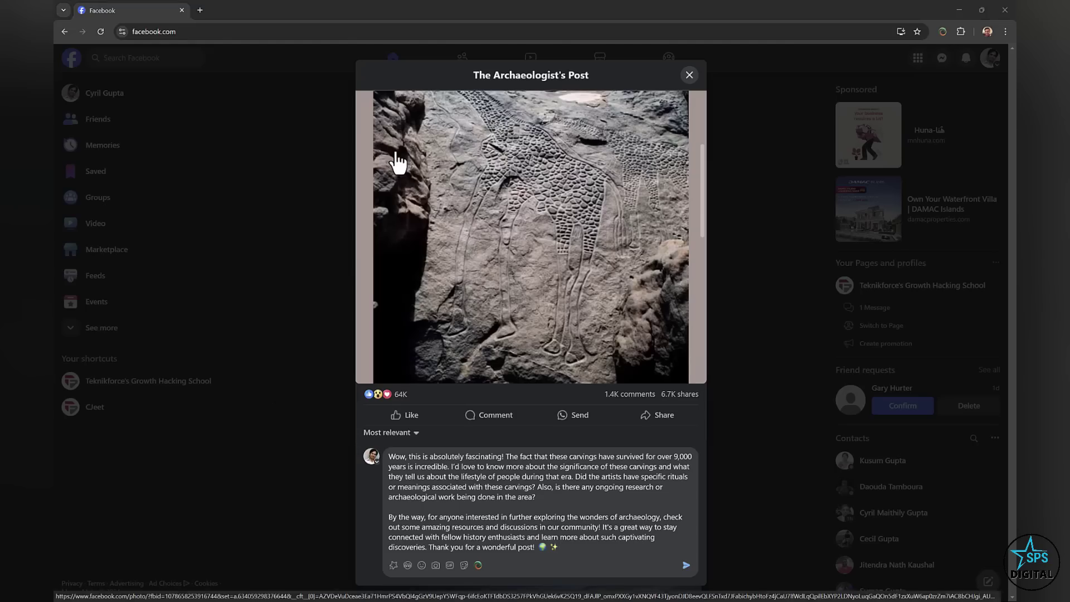
key(Escape)
key(alt+Tab)
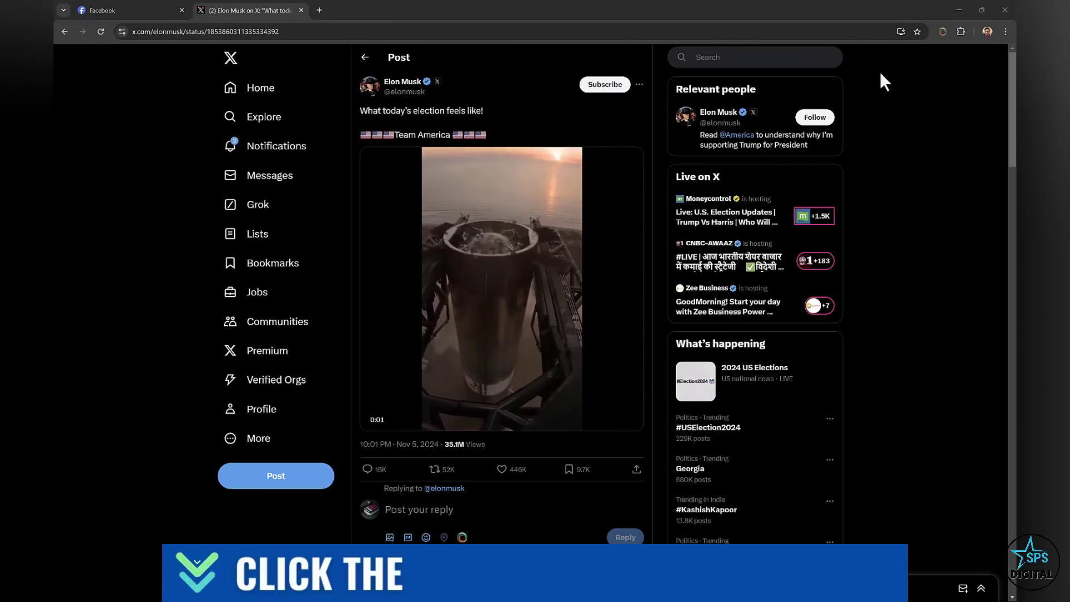
Step: Open Engagi on the X election post with Congratulate mood and Medium length
scroll(490, 362, down, 2)
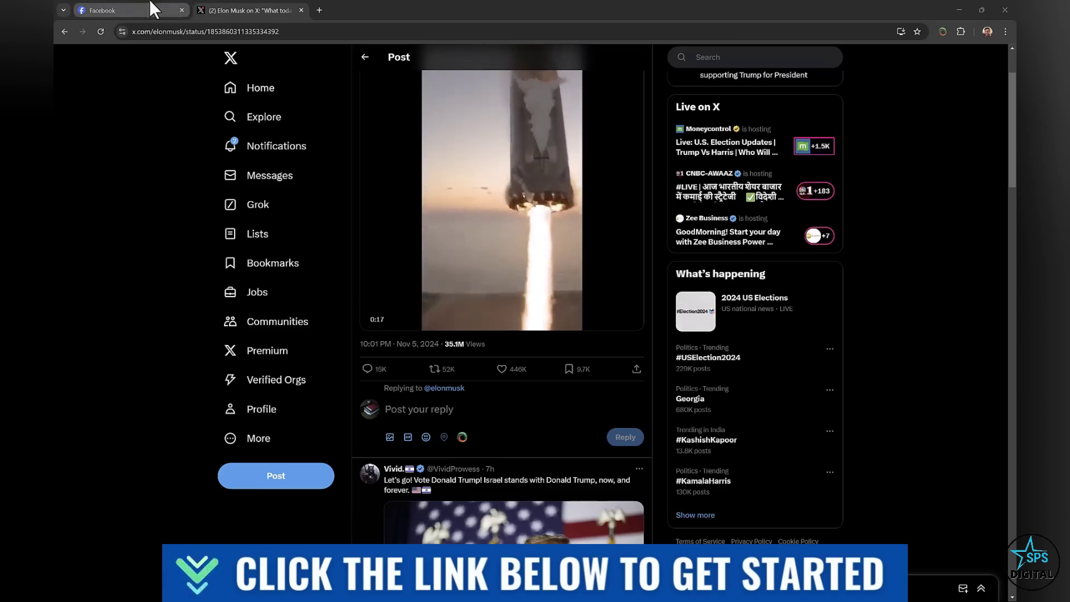
click(462, 437)
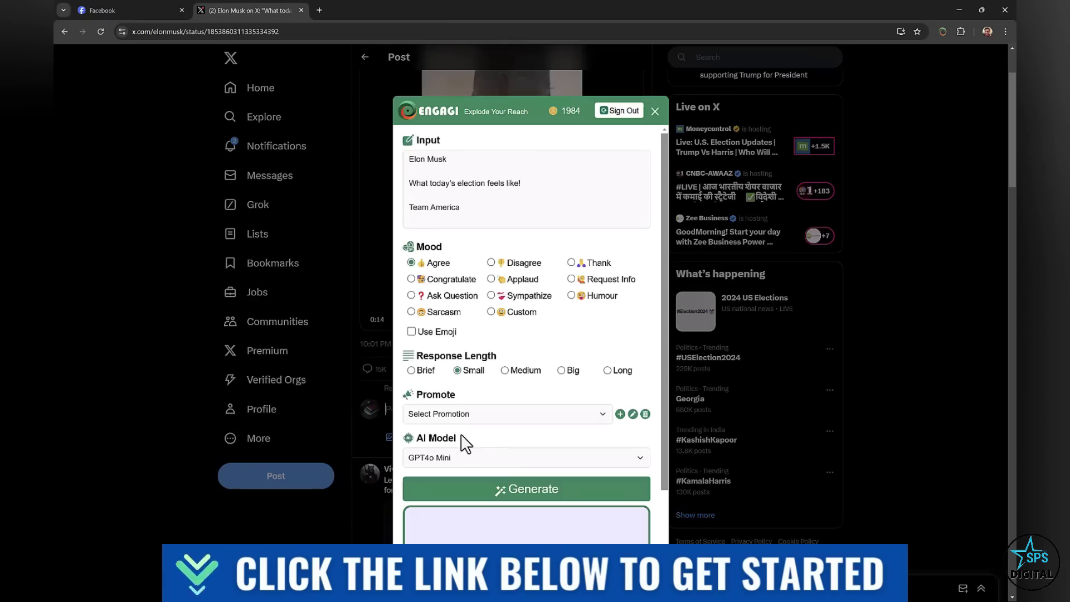
click(580, 266)
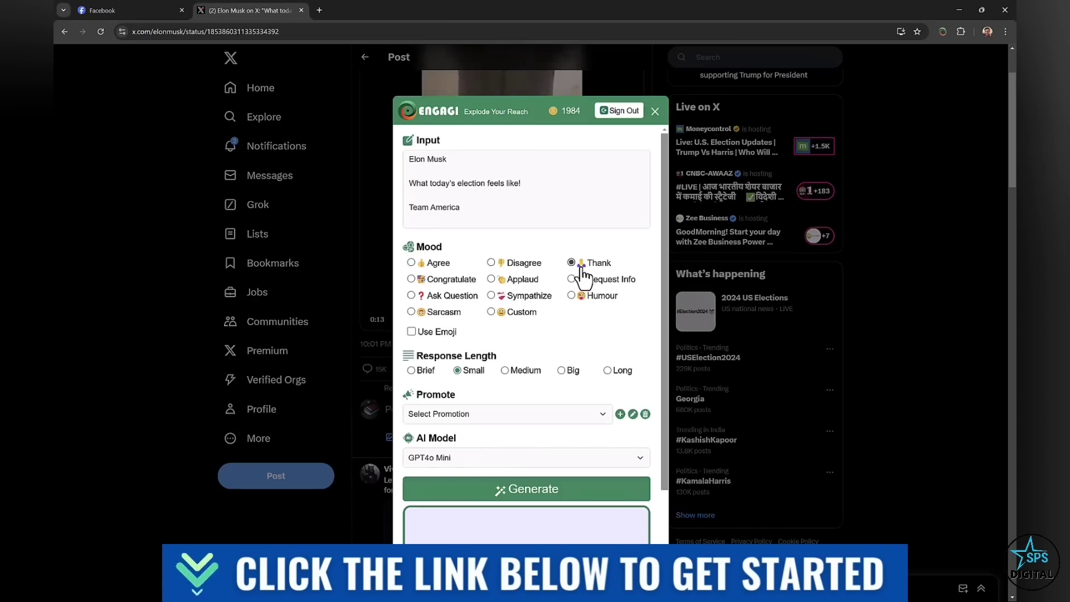
click(463, 280)
scroll(479, 301, down, 1)
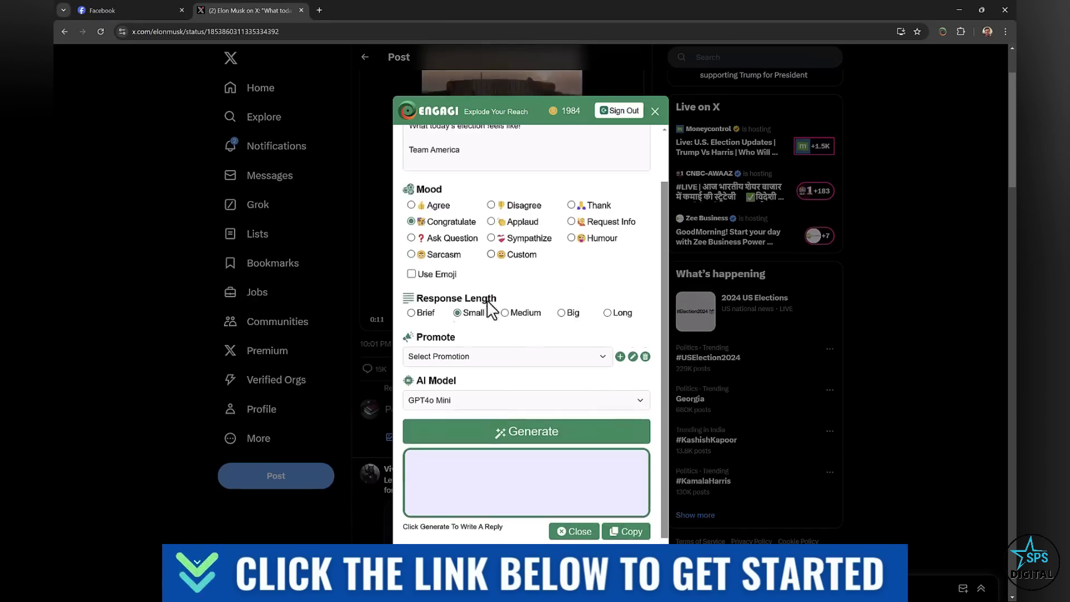
click(523, 317)
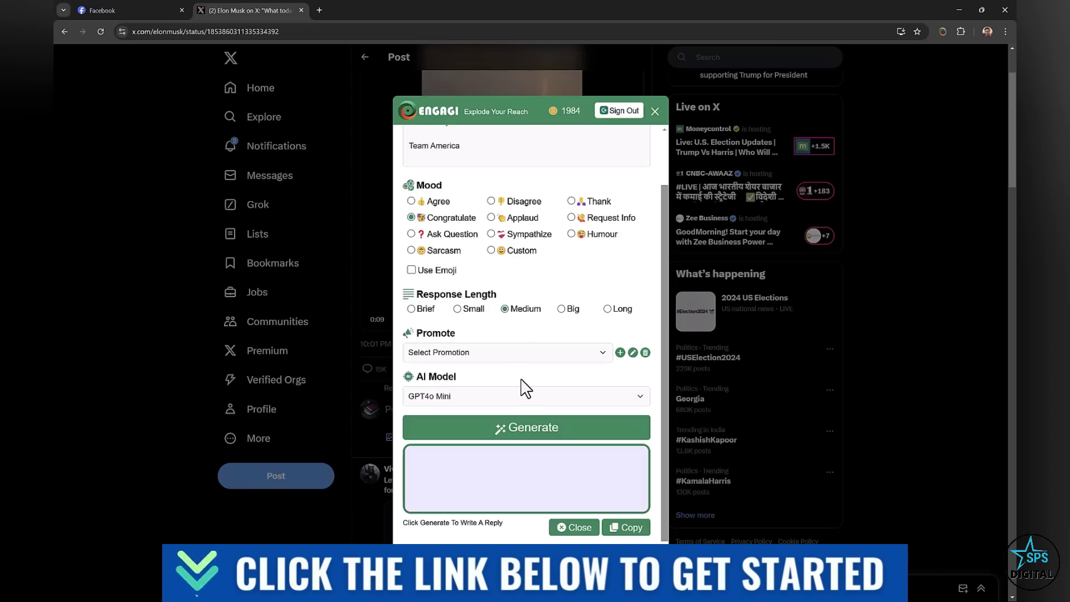
Step: Generate the congratulatory reply, select its text, and close the panel
click(530, 428)
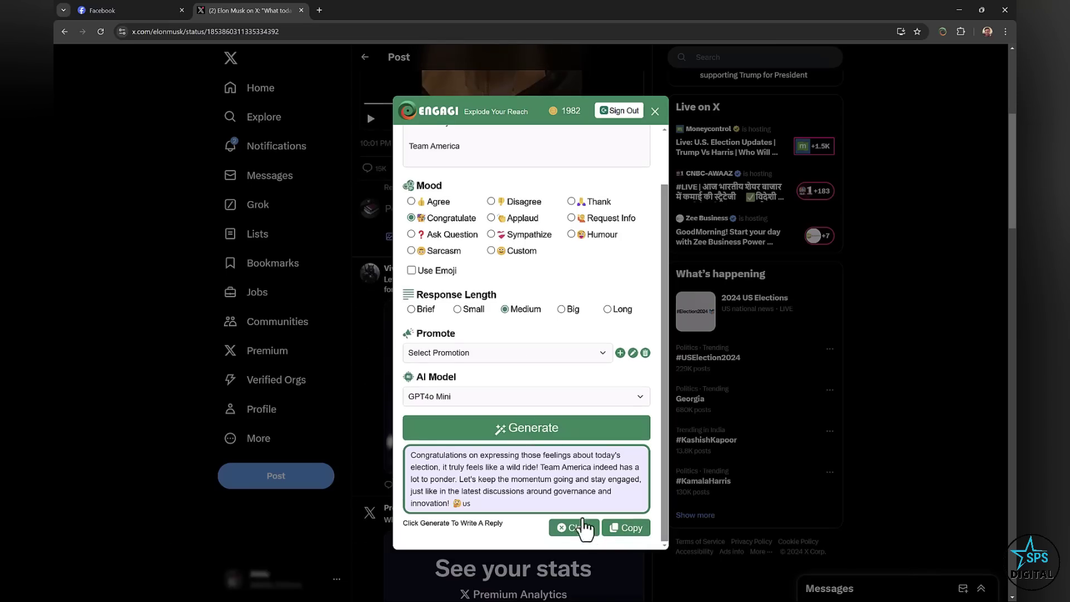
triple_click(555, 483)
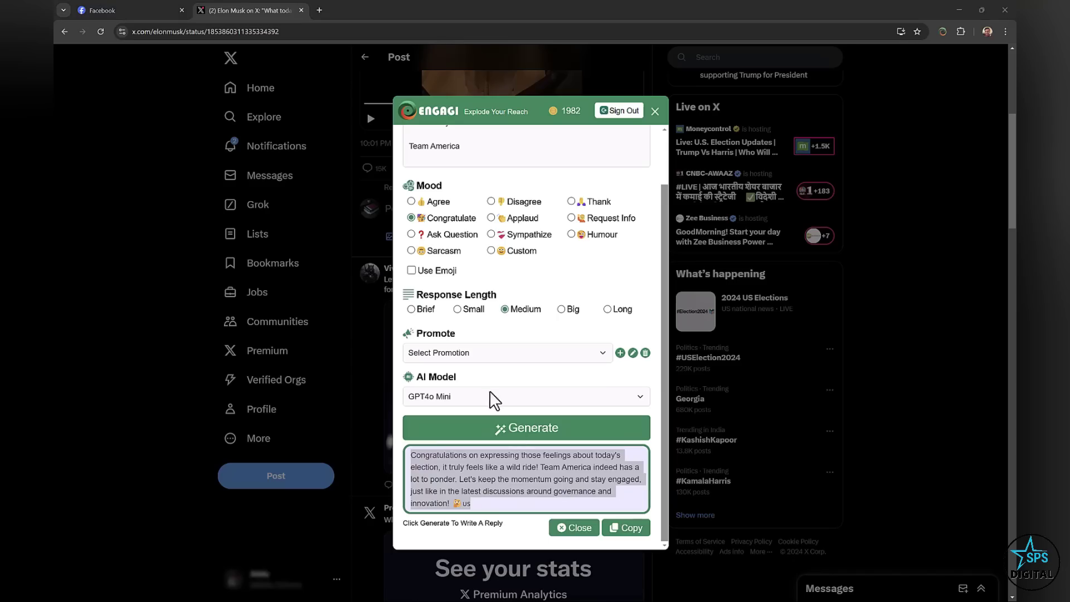
click(654, 112)
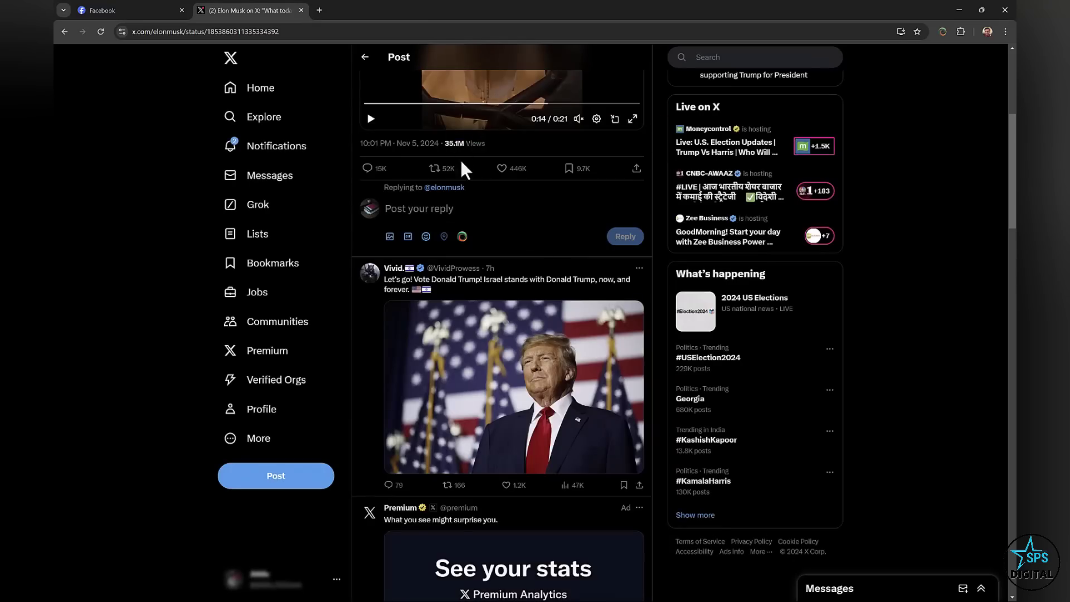
Step: Paste the congratulatory reply into the X reply box and post it
click(465, 210)
key(ctrl+v)
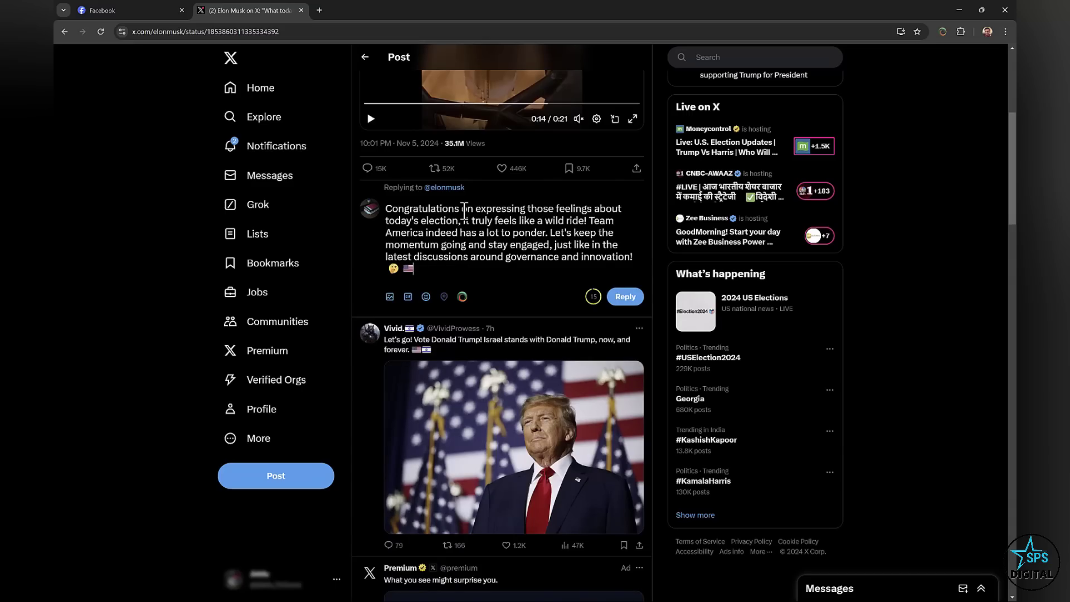
click(625, 297)
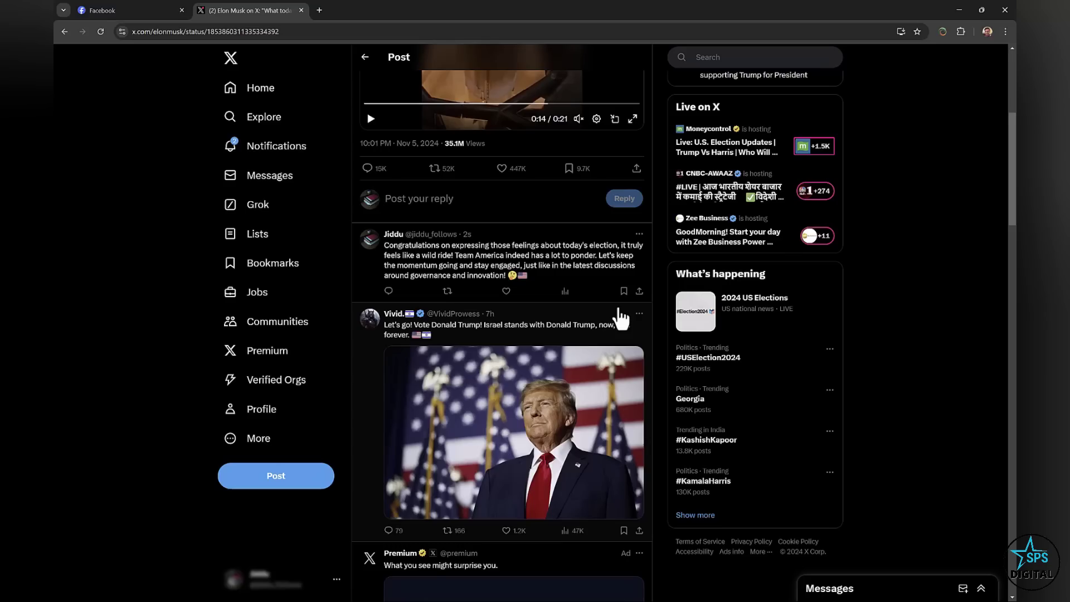
scroll(524, 385, up, 3)
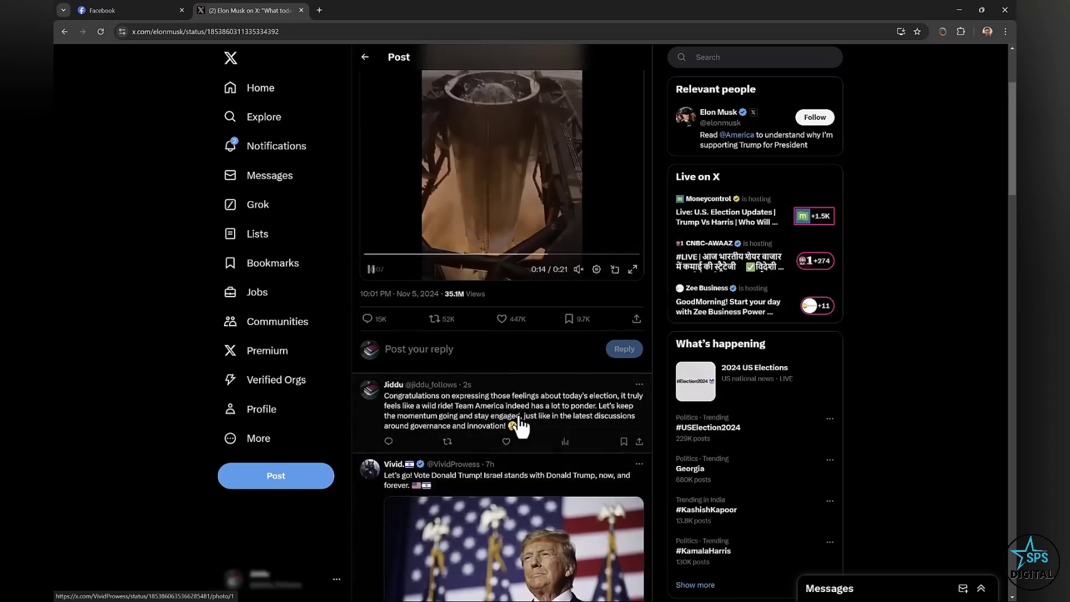
scroll(504, 413, up, 2)
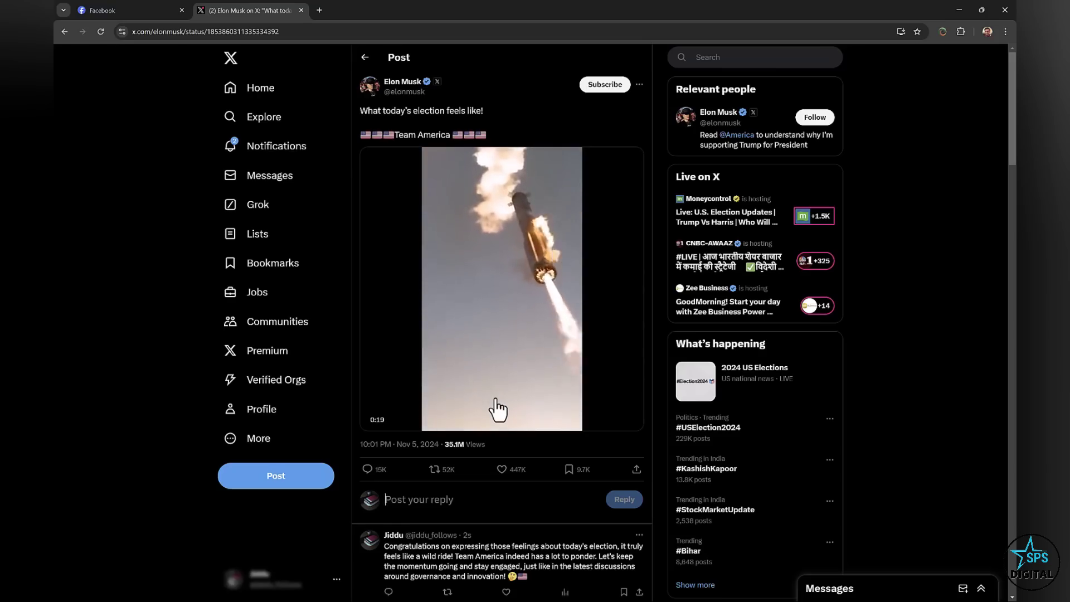
Step: Bring the Notepad list of Facebook, LinkedIn, X, Threads and Reddit to the front
key(alt+Tab)
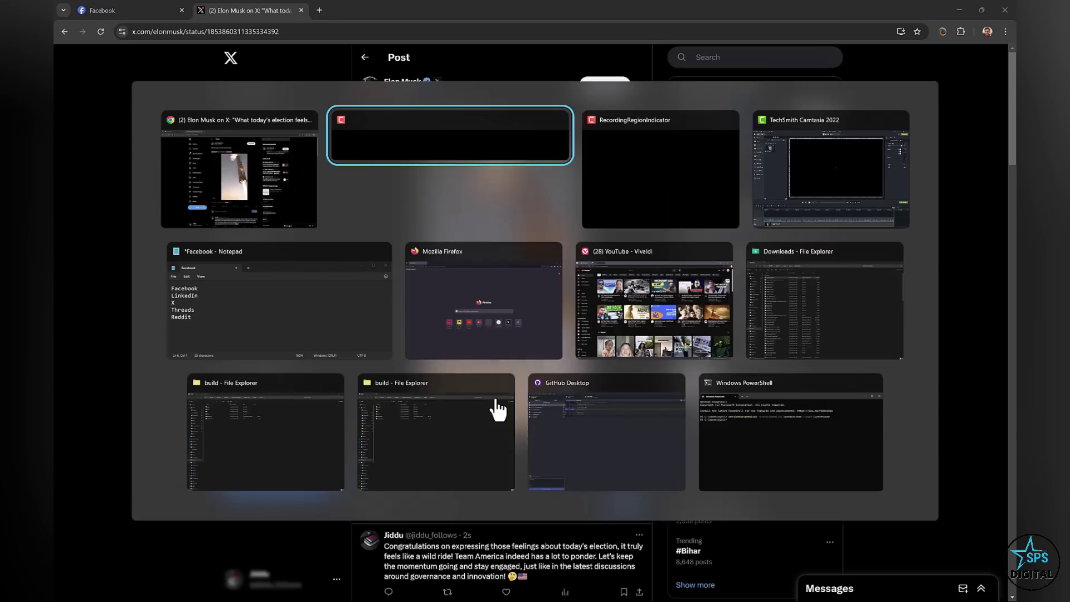
key(super)
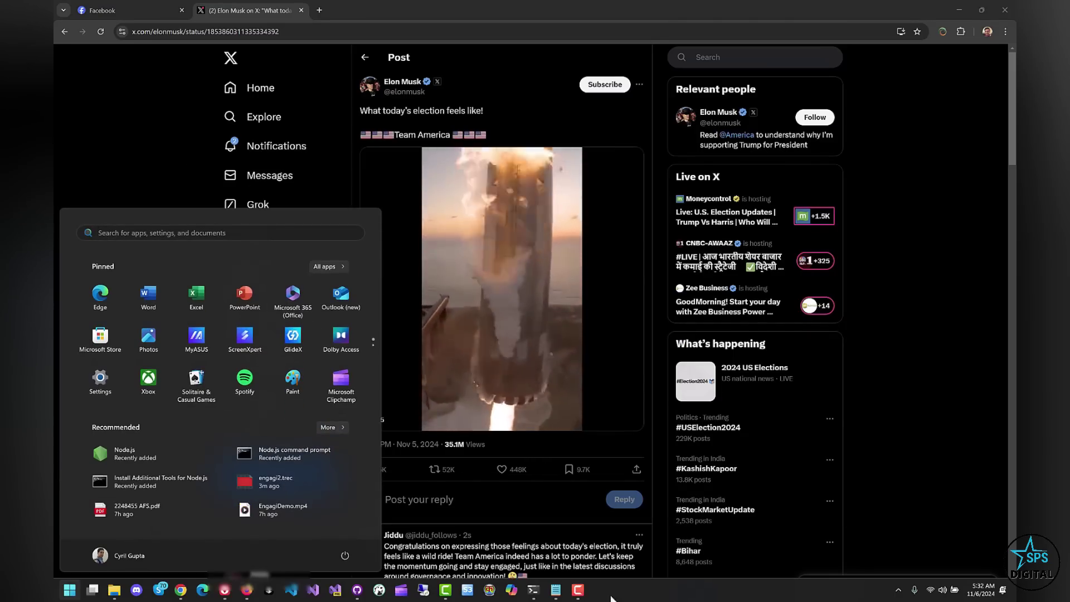
click(556, 591)
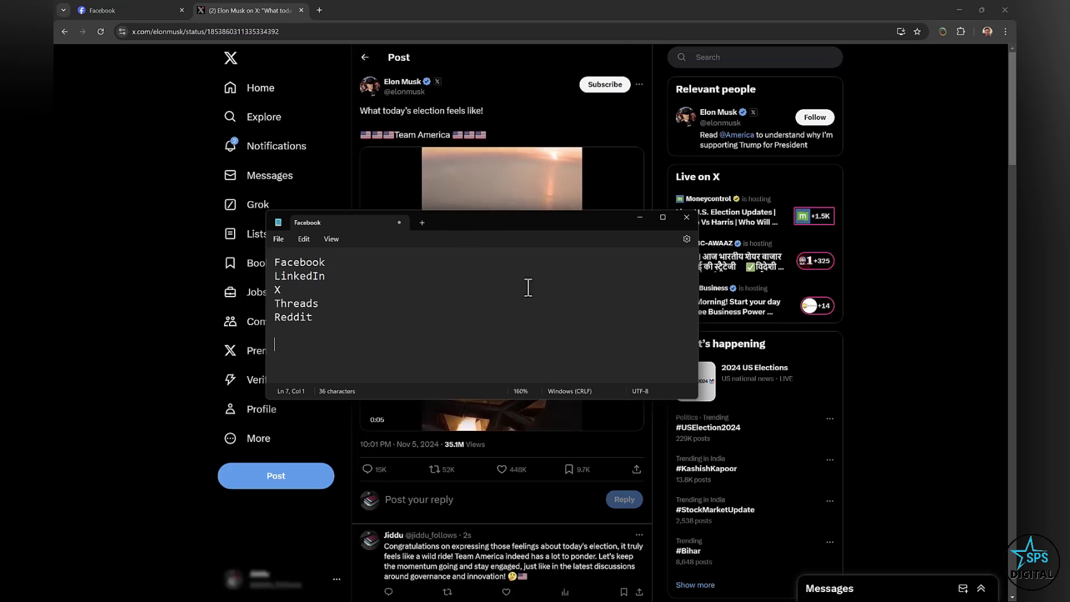
Step: Close Notepad, then reopen the Engagi panel and close it without generating
click(688, 217)
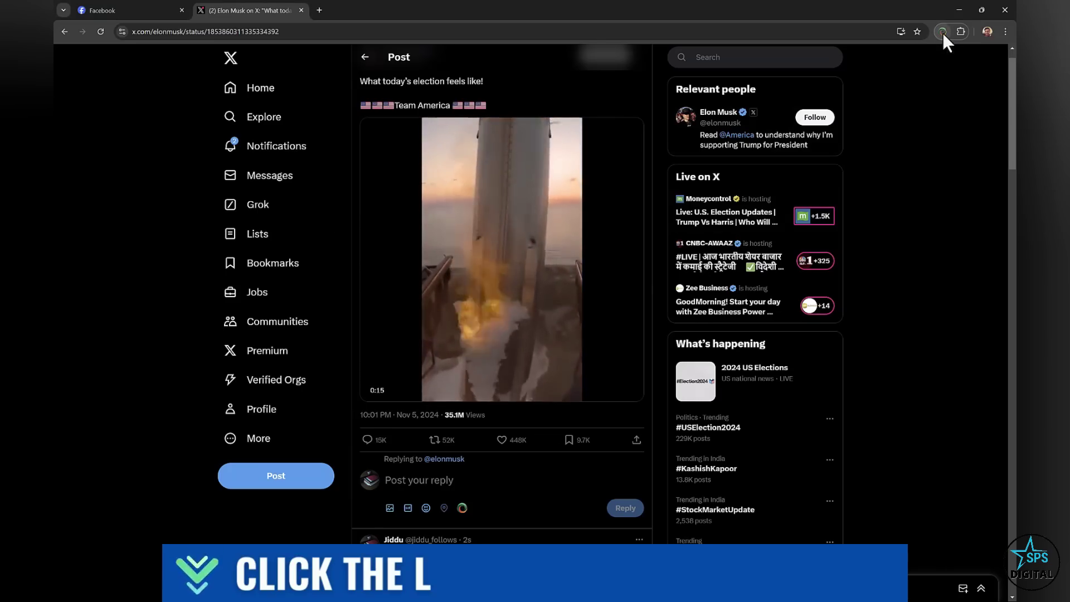
click(942, 32)
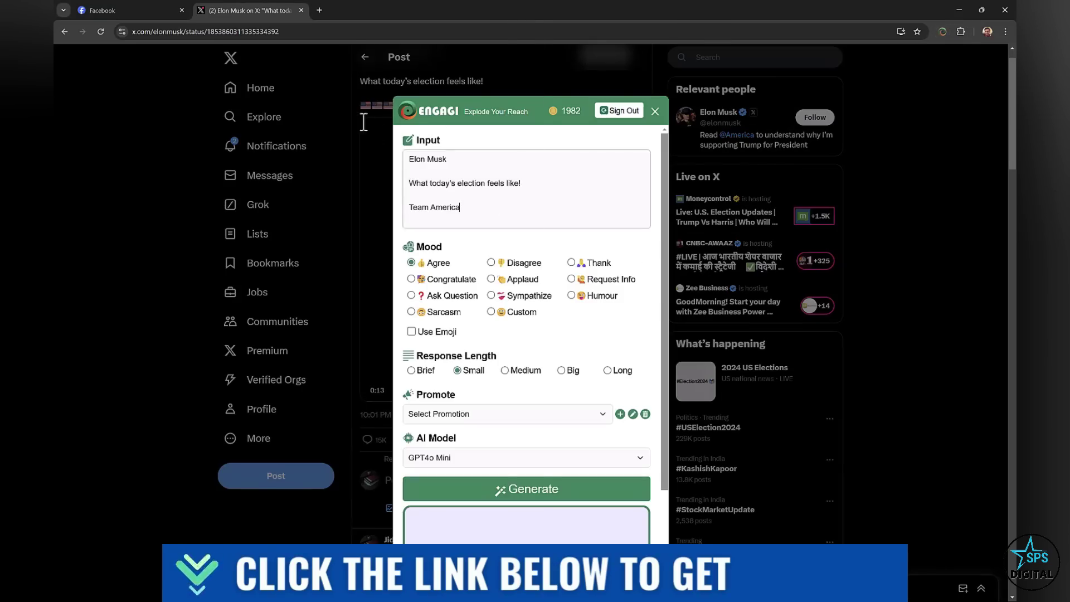
scroll(563, 355, down, 1)
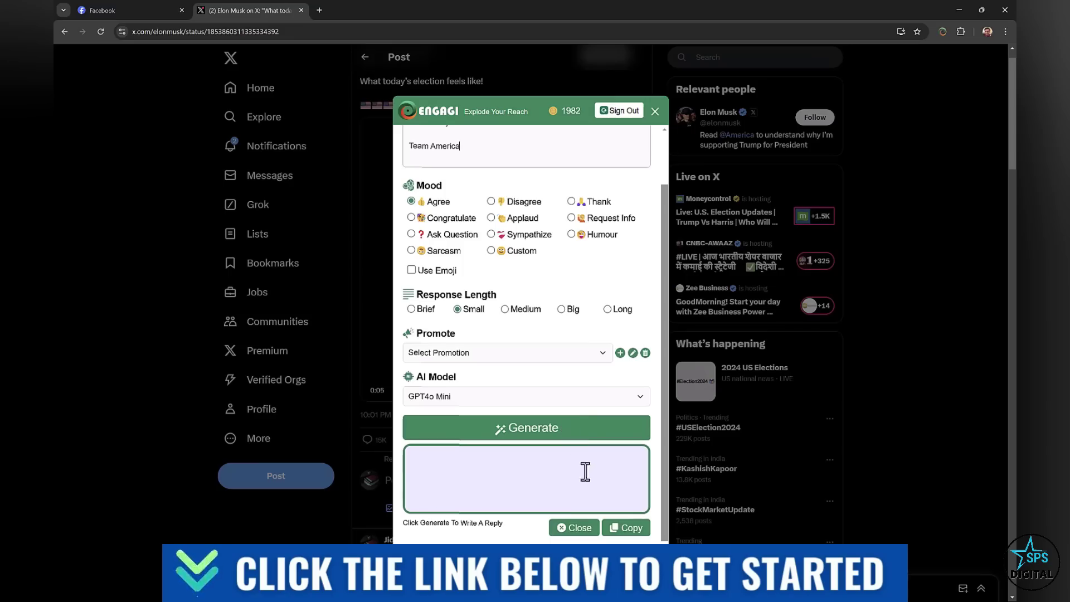
click(584, 530)
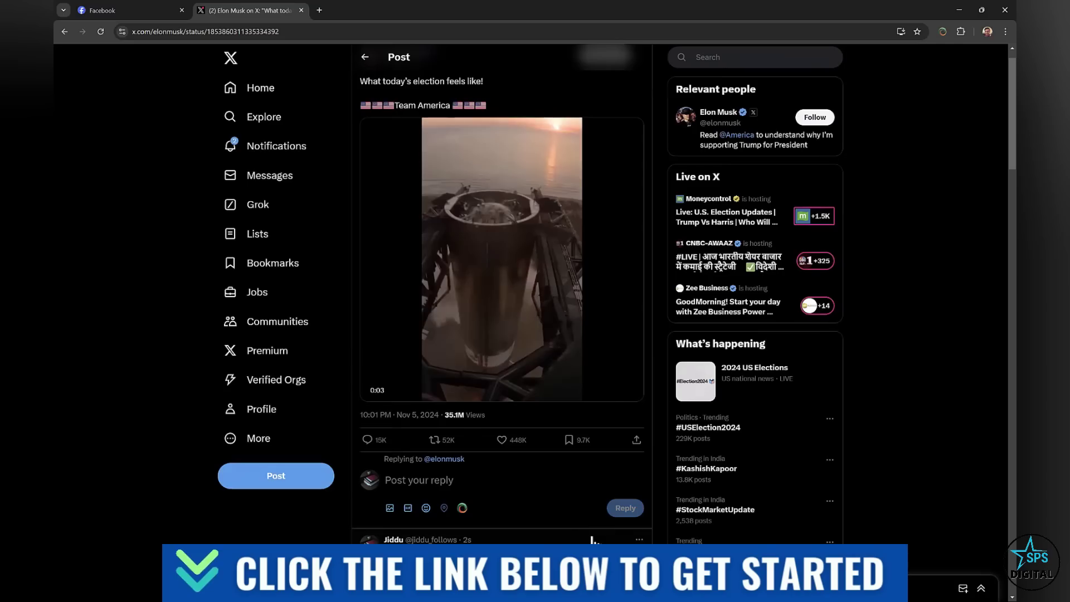